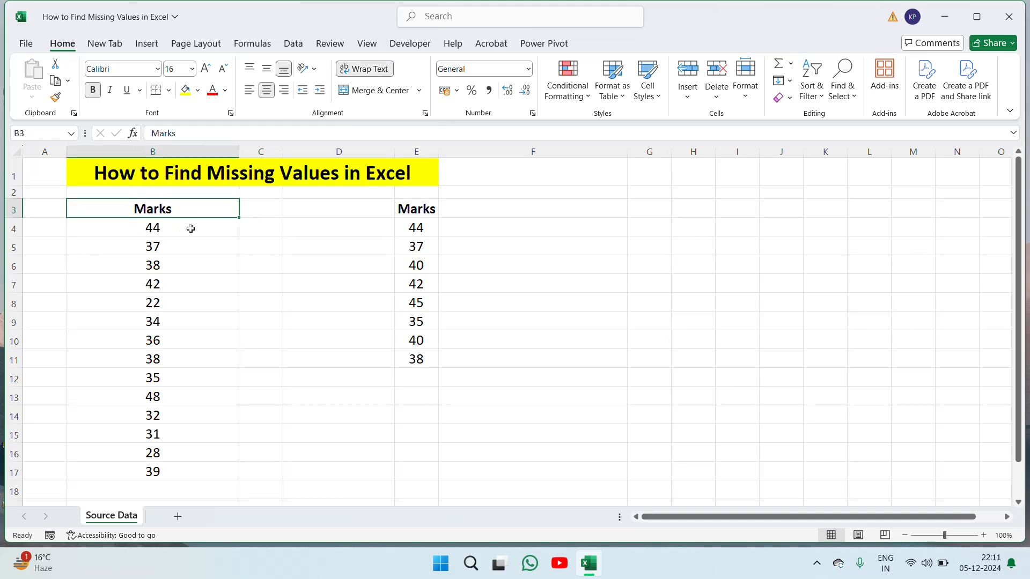
# Examine the extent of the two Marks lists in columns B and E
pyautogui.click(191, 227)
pyautogui.click(433, 209)
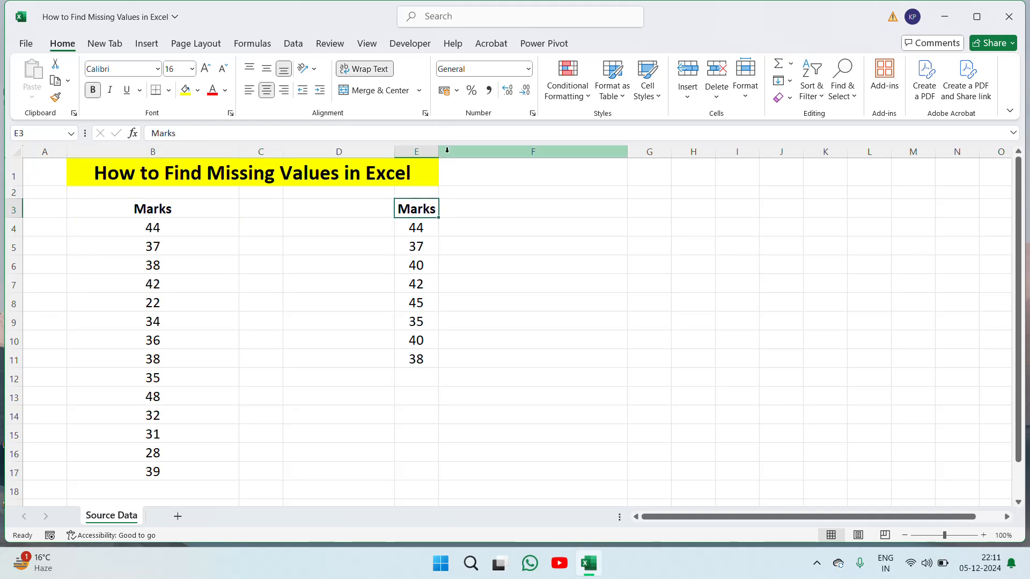
pyautogui.click(418, 152)
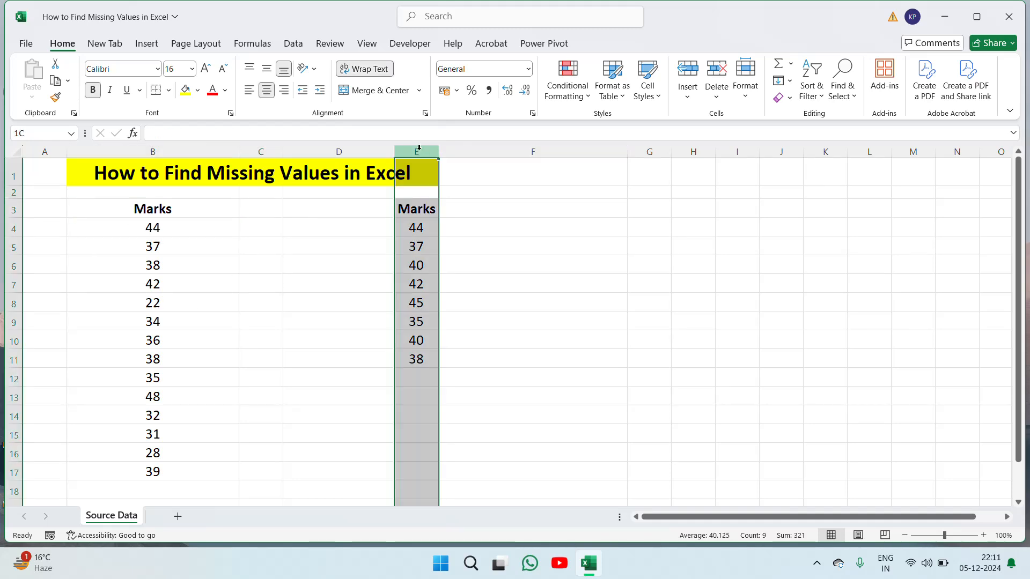
pyautogui.click(462, 229)
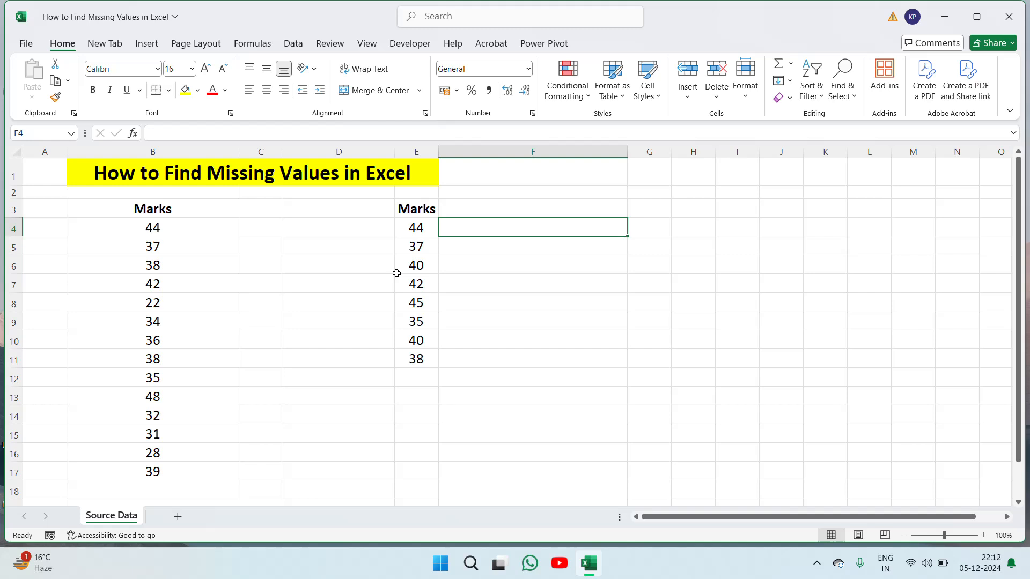
pyautogui.click(417, 224)
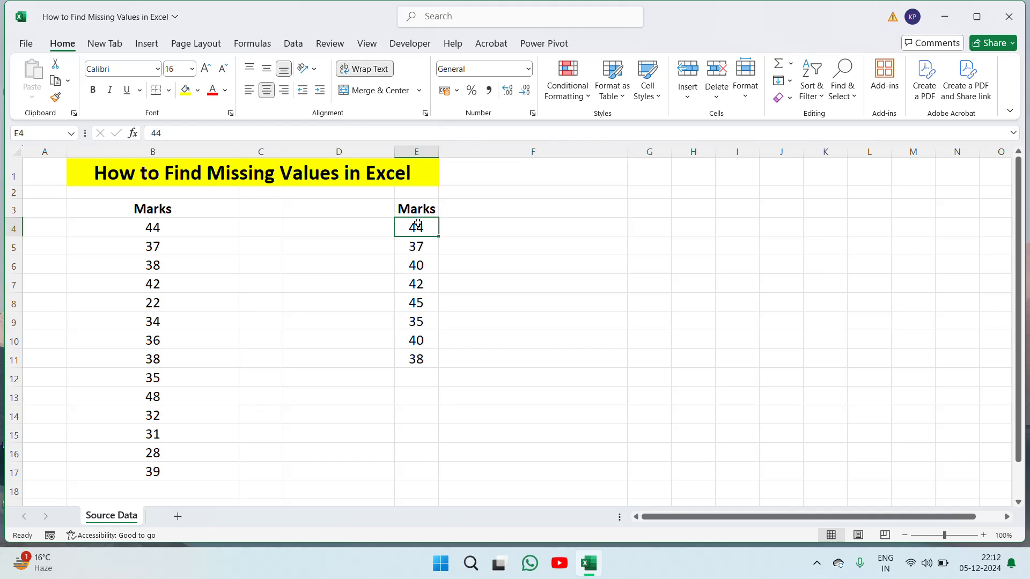
pyautogui.click(416, 155)
pyautogui.click(145, 220)
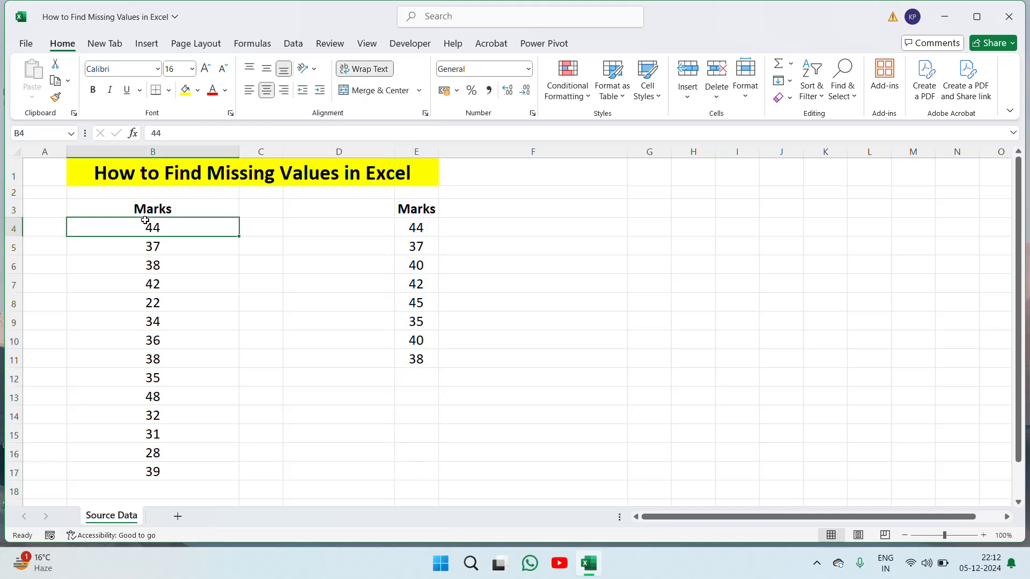
pyautogui.hotkey('ctrl', 'shift', 'Down')
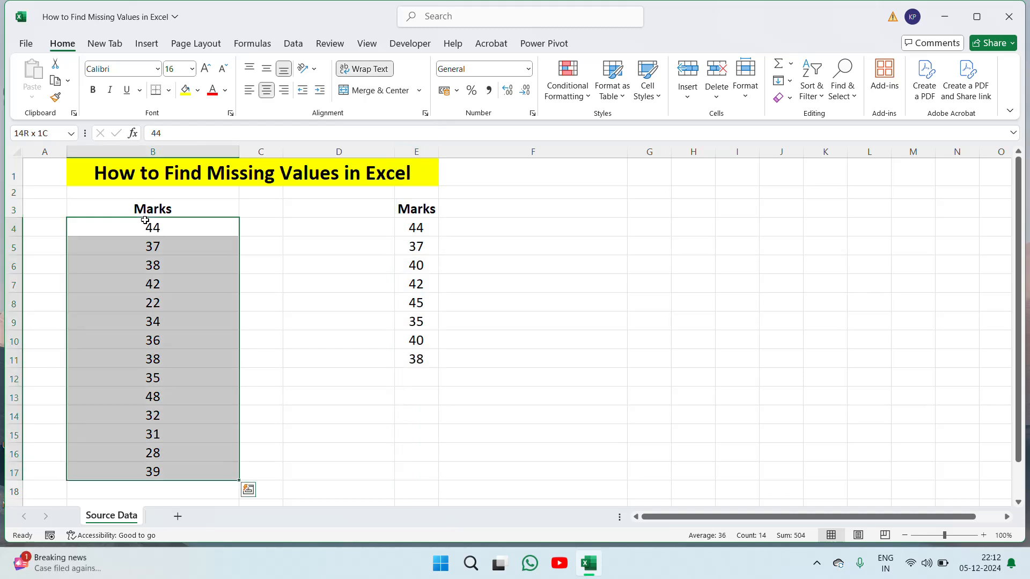
pyautogui.press('Right')
pyautogui.press('Right')
pyautogui.press('Left')
pyautogui.press('Left')
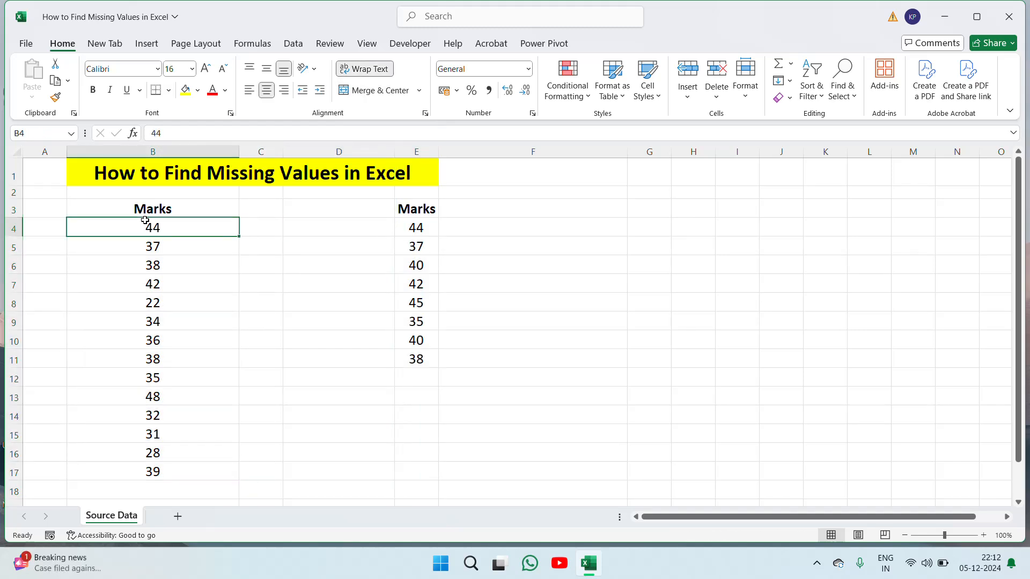
pyautogui.click(153, 152)
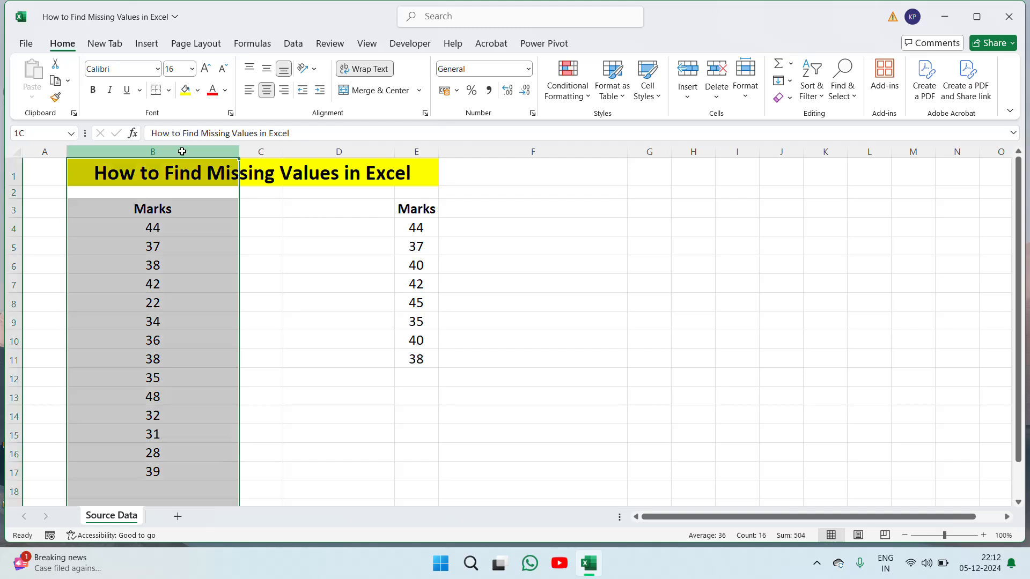
pyautogui.click(417, 227)
pyautogui.hotkey('ctrl', 'shift', 'Down')
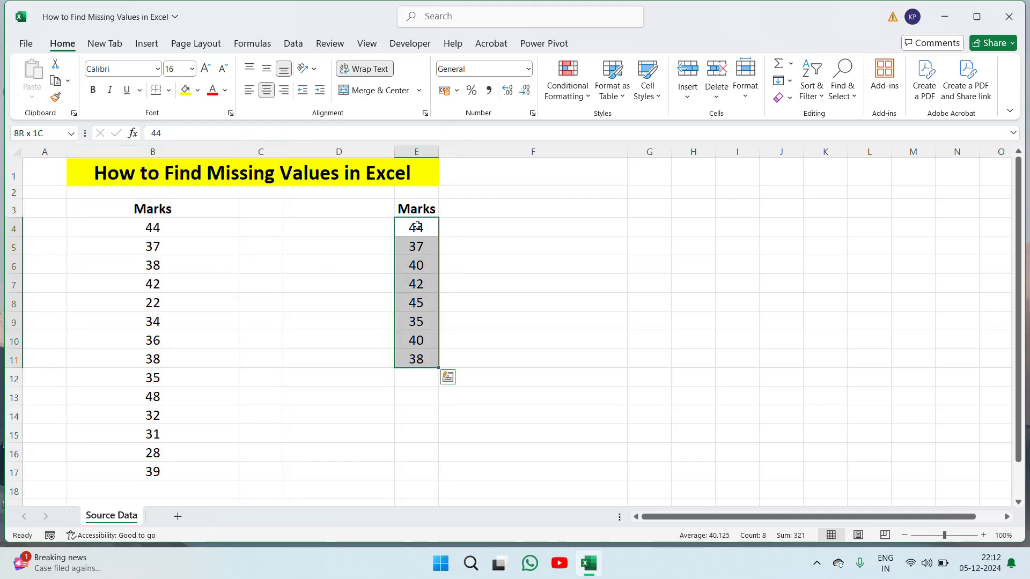
# Compare the individual marks in E4:E11 with the Marks list in column B
pyautogui.press('Left')
pyautogui.press('Left')
pyautogui.press('Left')
pyautogui.press('Left')
pyautogui.press('Right')
pyautogui.press('Right')
pyautogui.press('Right')
pyautogui.press('Right')
pyautogui.press('Down')
pyautogui.press('Down')
pyautogui.press('Down')
pyautogui.press('Down')
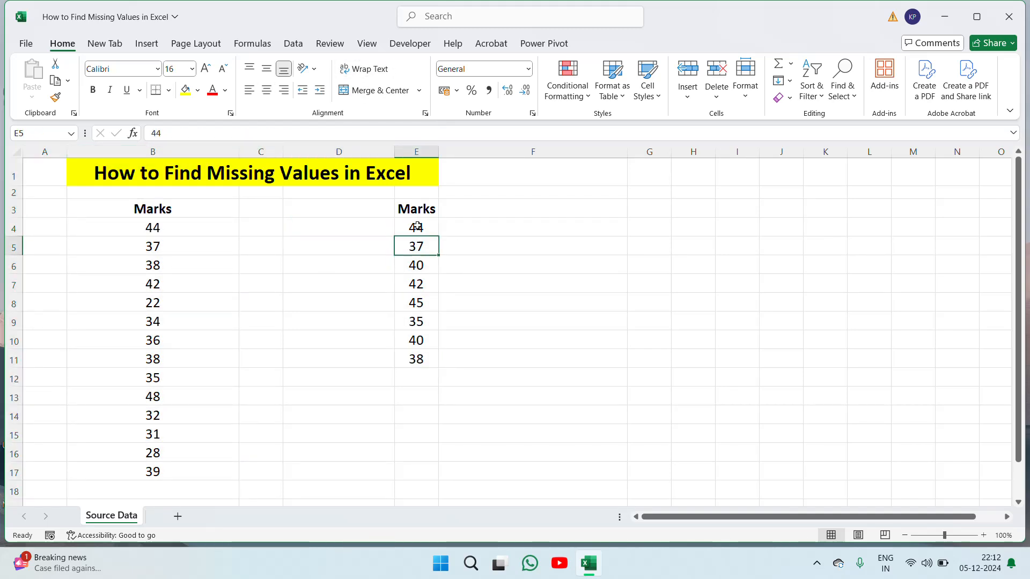
pyautogui.press('Up')
pyautogui.press('Up')
pyautogui.press('Up')
pyautogui.press('Down')
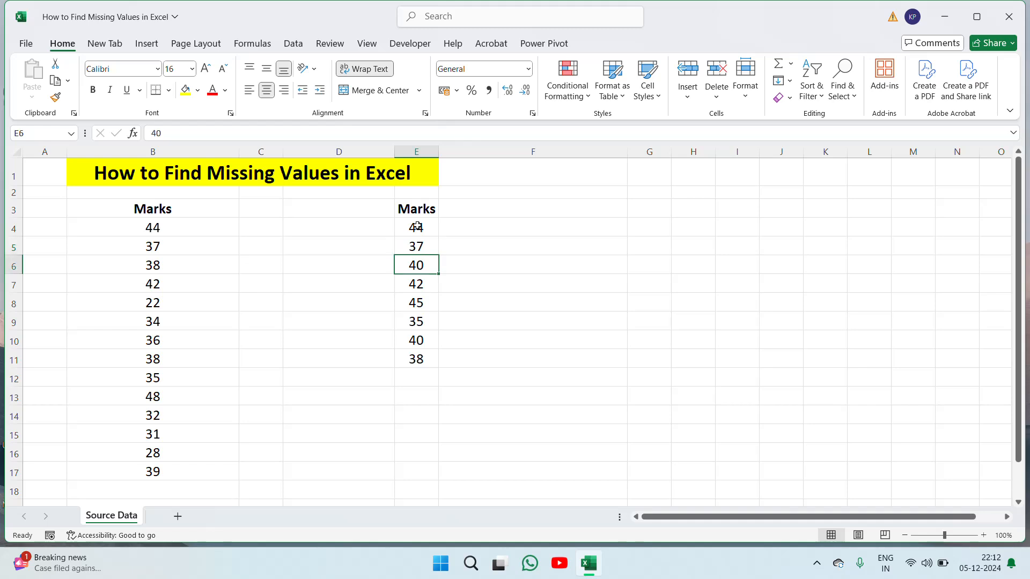
pyautogui.press('Left')
pyautogui.press('Left')
pyautogui.press('Left')
pyautogui.press('Right')
pyautogui.press('Right')
pyautogui.press('Right')
pyautogui.press('Down')
pyautogui.press('Down')
pyautogui.press('Down')
pyautogui.press('Down')
pyautogui.press('Down')
pyautogui.press('Up')
pyautogui.press('Up')
pyautogui.press('Up')
pyautogui.press('Up')
pyautogui.press('Up')
pyautogui.press('Up')
pyautogui.press('Up')
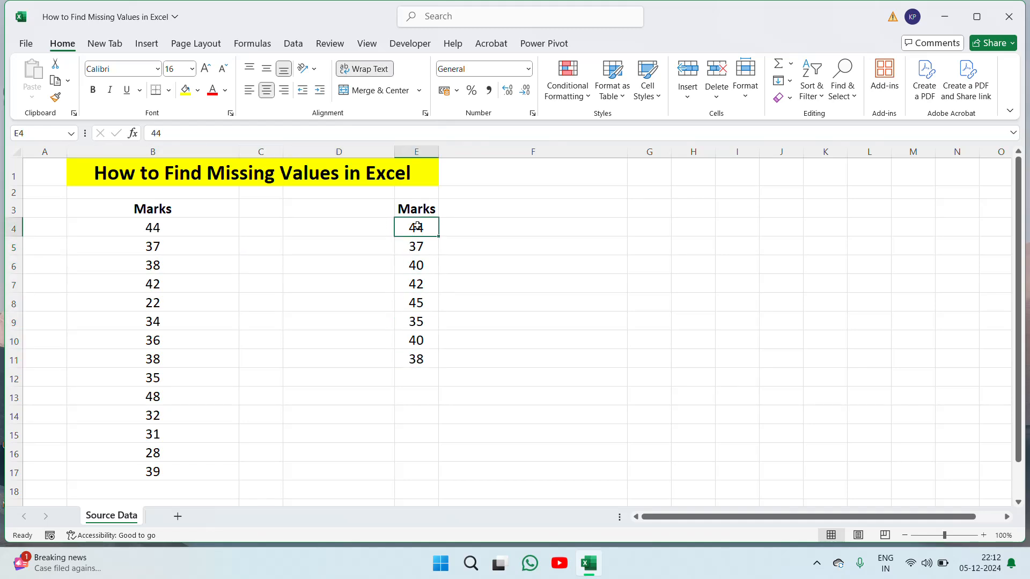
# Copy the Marks header from E3 to F3 and replace its text with "Function"
pyautogui.press('Up')
pyautogui.hotkey('ctrl', 'c')
pyautogui.press('Right')
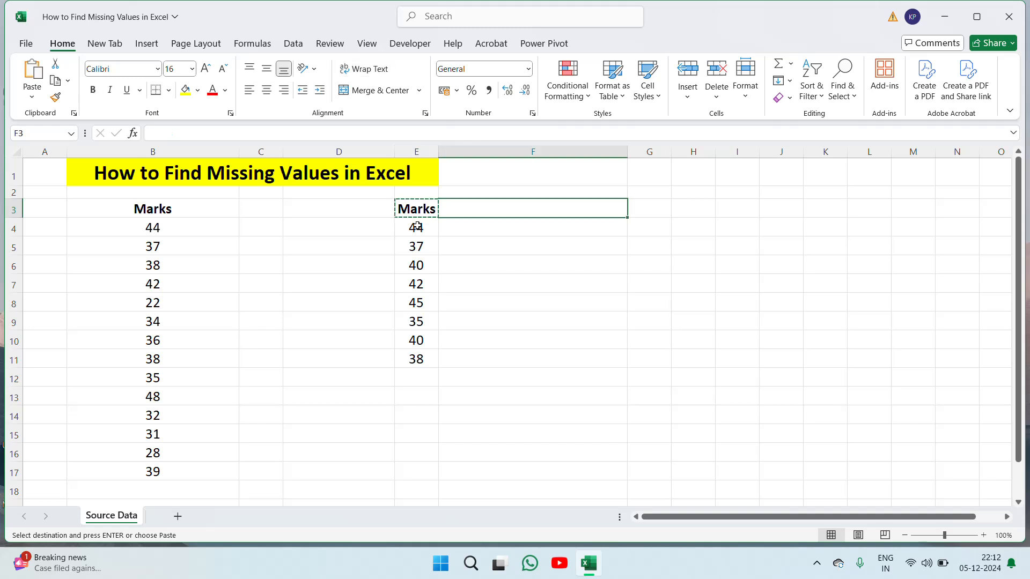
pyautogui.hotkey('ctrl', 'v')
pyautogui.press('Escape')
pyautogui.write('Function')
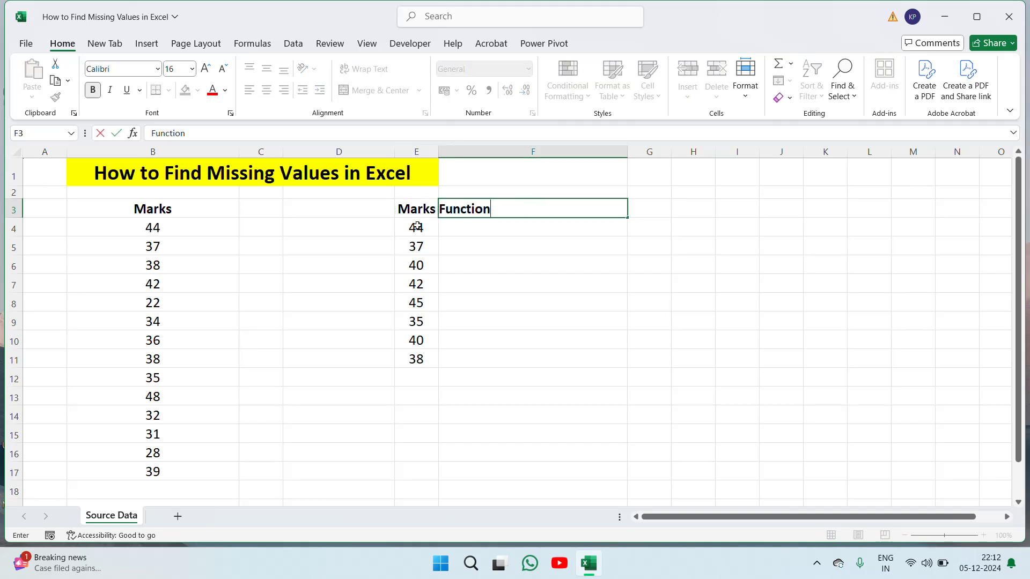
pyautogui.hotkey('ctrl', 'Return')
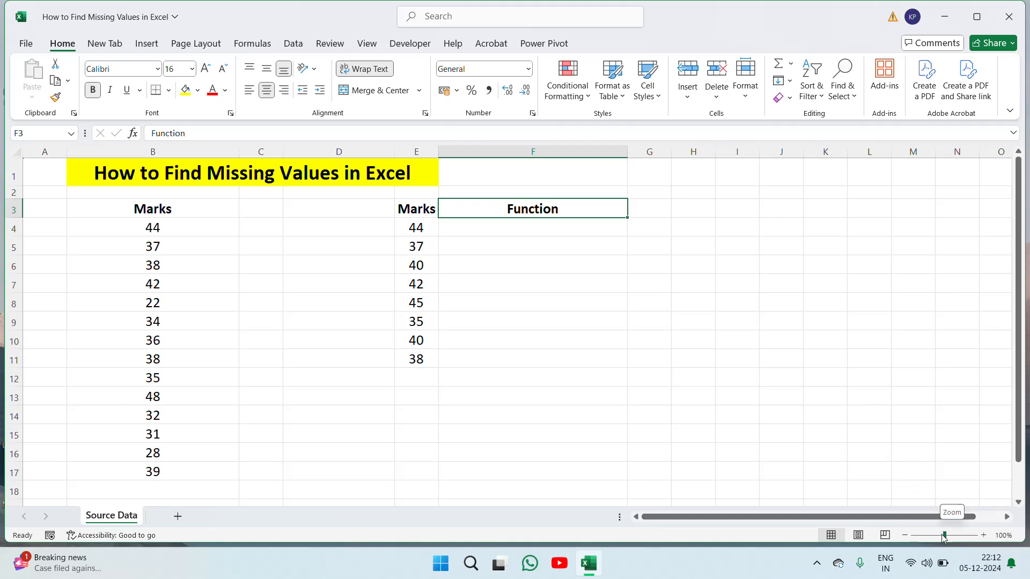
# Examine the headers and first rows of both Marks lists and the Function column
pyautogui.moveTo(944, 535); pyautogui.dragTo(950, 540)
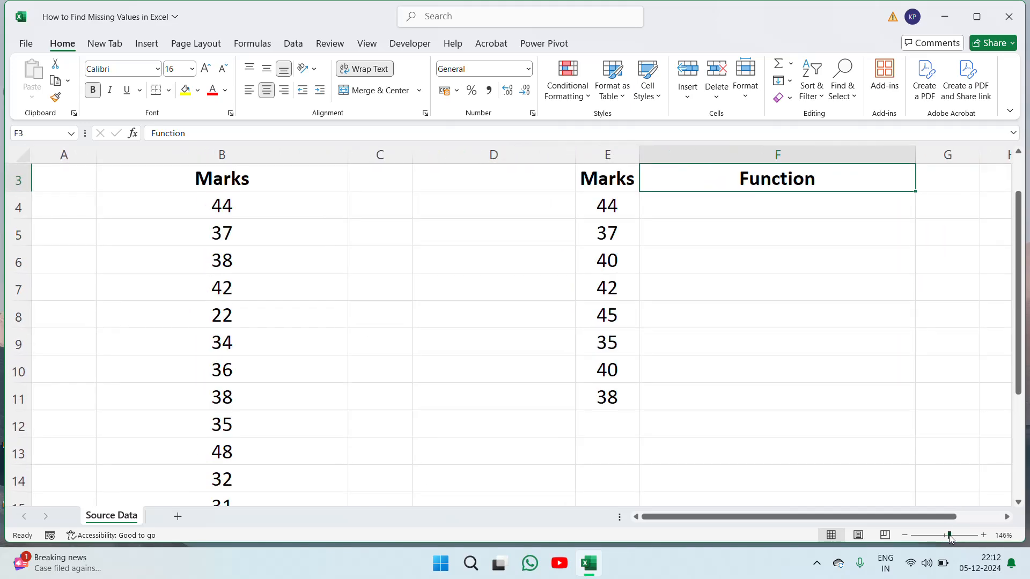
pyautogui.click(767, 200)
pyautogui.press('Right')
pyautogui.press('Right')
pyautogui.press('Left')
pyautogui.press('Left')
pyautogui.press('Up')
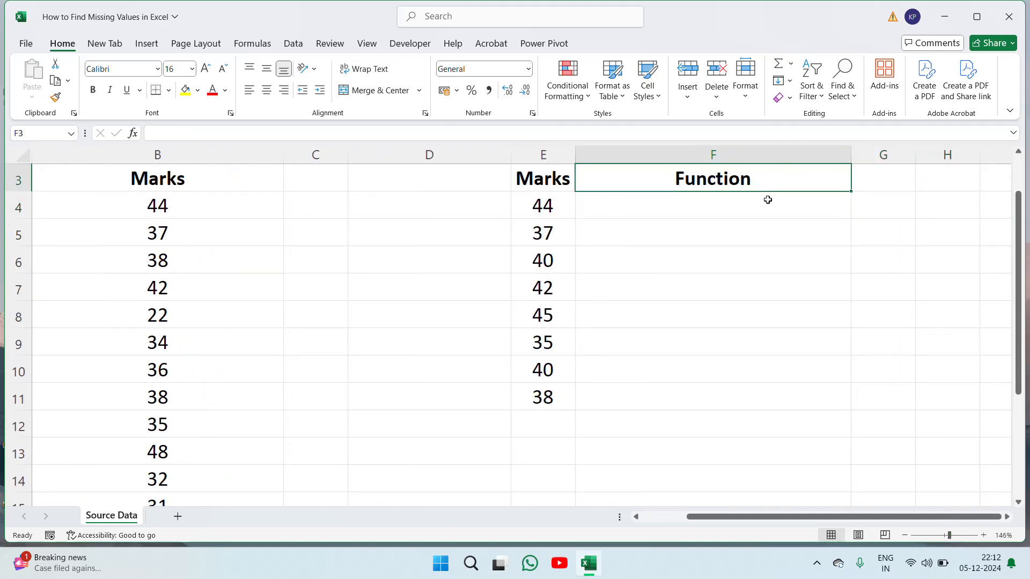
pyautogui.press('Up')
pyautogui.press('Up')
pyautogui.press('Down')
pyautogui.press('Down')
pyautogui.press('Down')
pyautogui.press('Left')
pyautogui.press('Left')
pyautogui.press('Left')
pyautogui.press('Left')
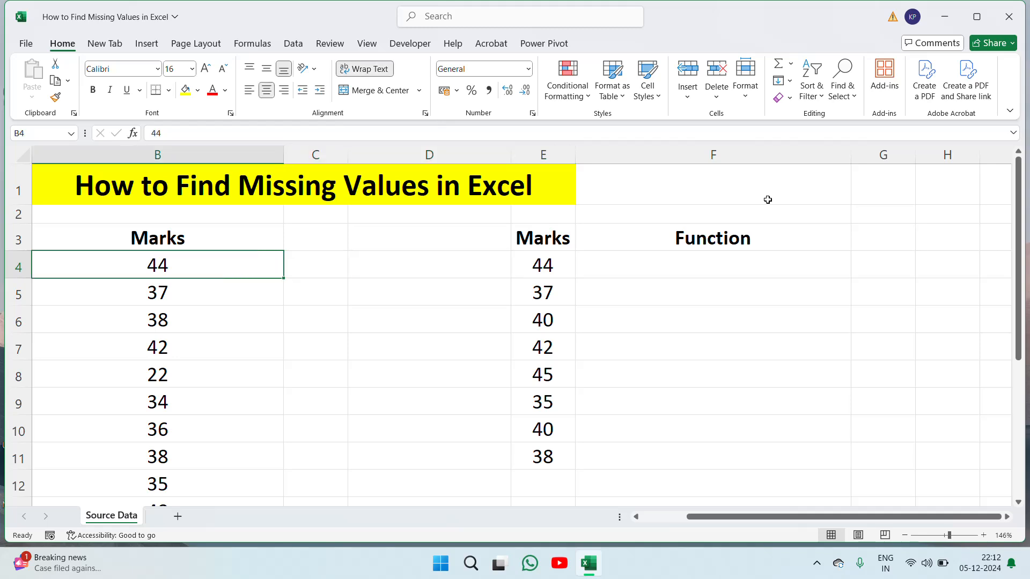
pyautogui.press('Up')
pyautogui.press('Down')
pyautogui.press('Up')
pyautogui.press('Right')
pyautogui.press('Right')
pyautogui.press('Right')
pyautogui.press('Right')
pyautogui.press('Right')
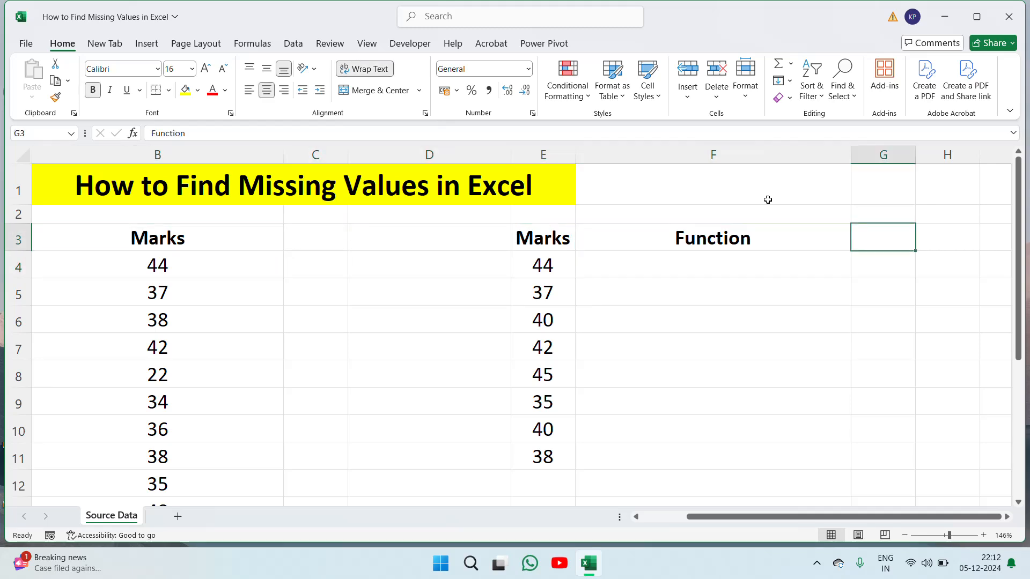
pyautogui.press('Down')
pyautogui.press('Left')
pyautogui.press('Up')
pyautogui.press('Left')
pyautogui.press('Down')
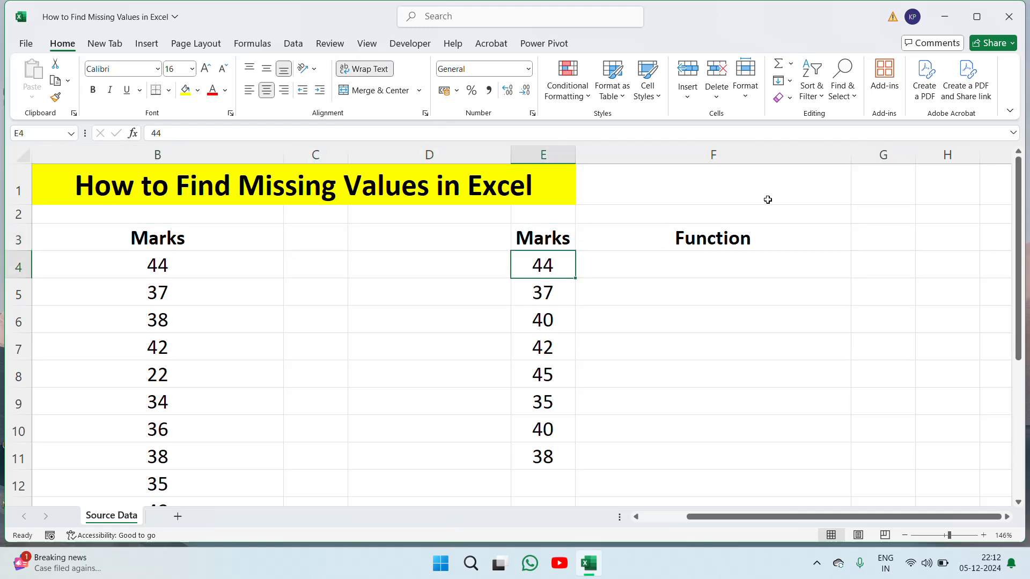
pyautogui.press('Right')
pyautogui.press('Left')
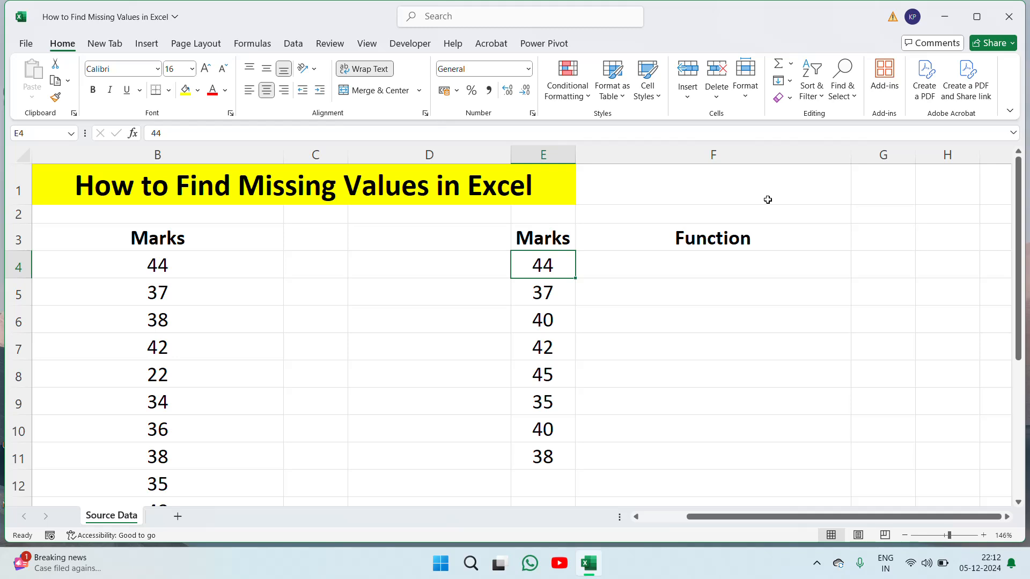
# Begin a formula in F4 with the IF function and nest COUNTIF as its logical test
pyautogui.click(157, 270)
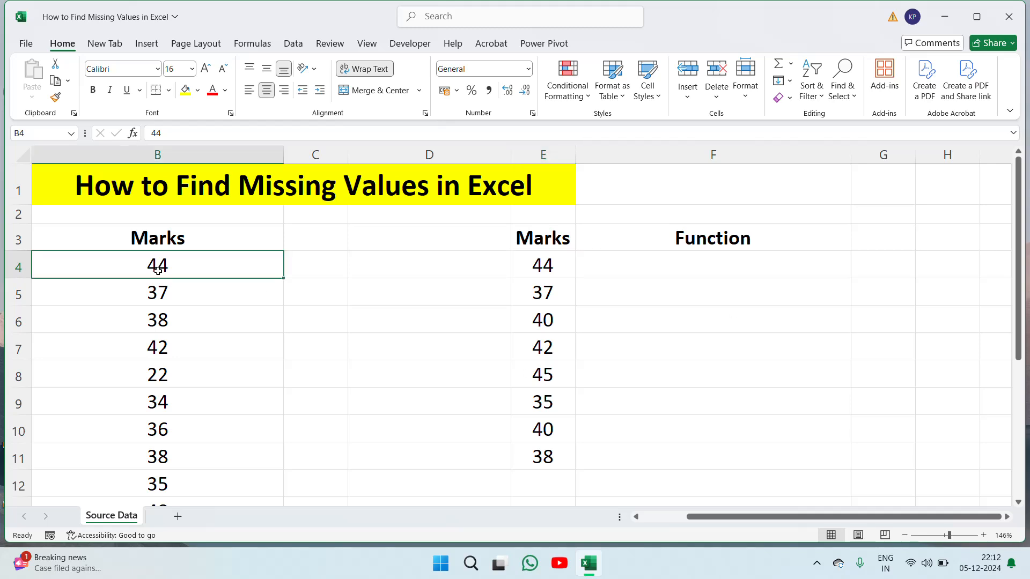
pyautogui.press('Right')
pyautogui.press('Right')
pyautogui.press('Right')
pyautogui.press('Right')
pyautogui.press('Right')
pyautogui.press('Left')
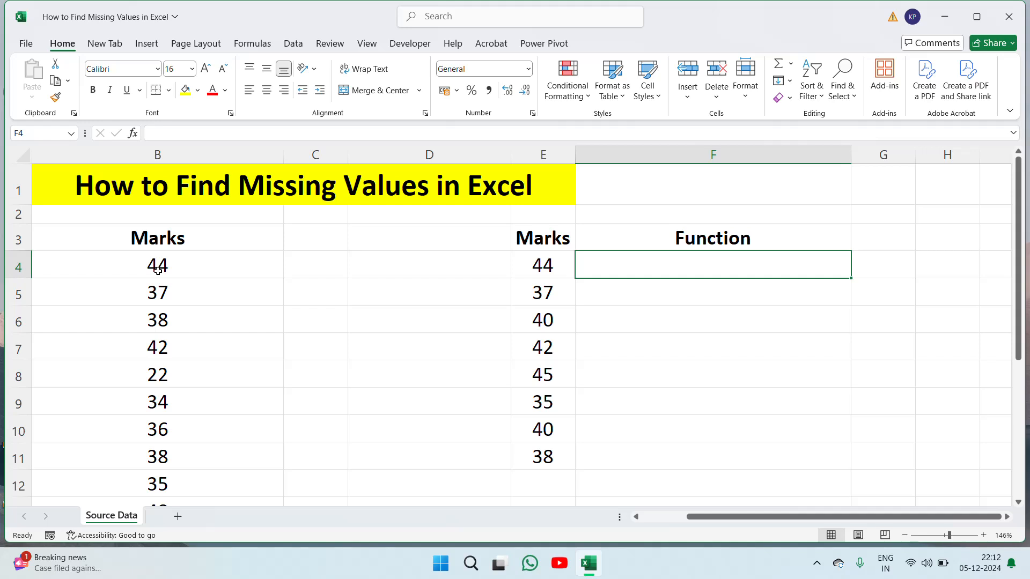
pyautogui.write('=')
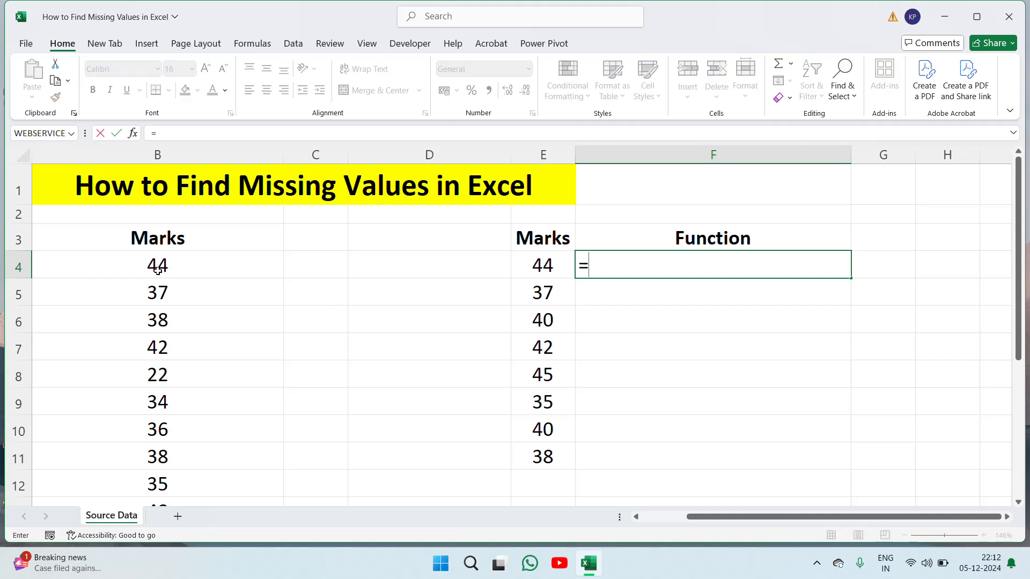
pyautogui.write('if')
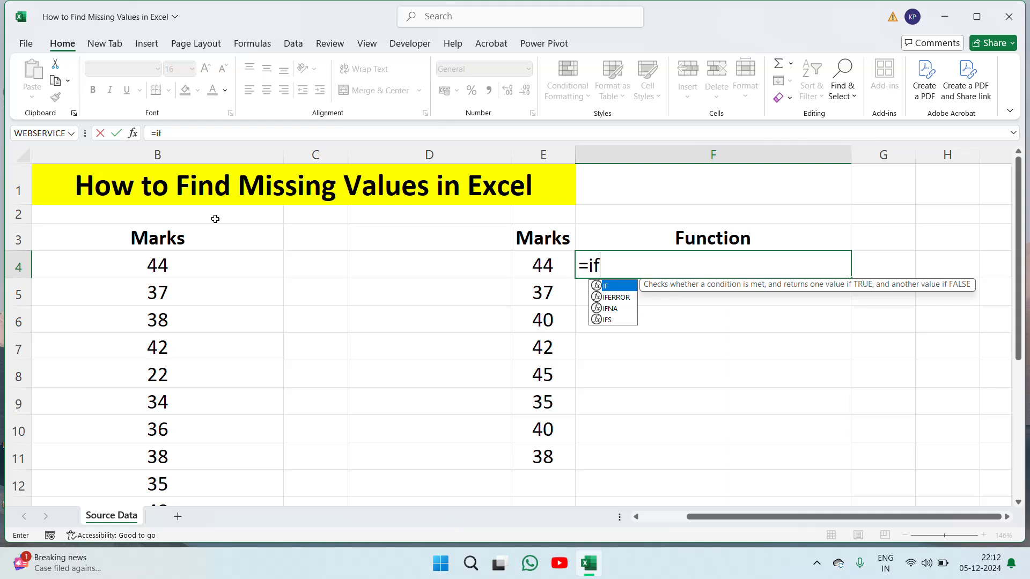
pyautogui.press('Tab')
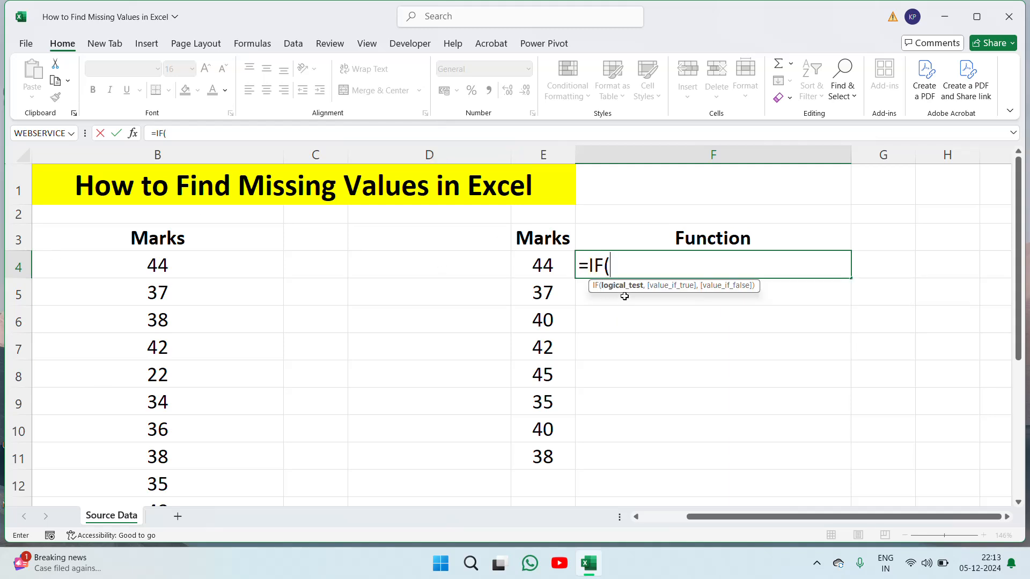
pyautogui.write('coun')
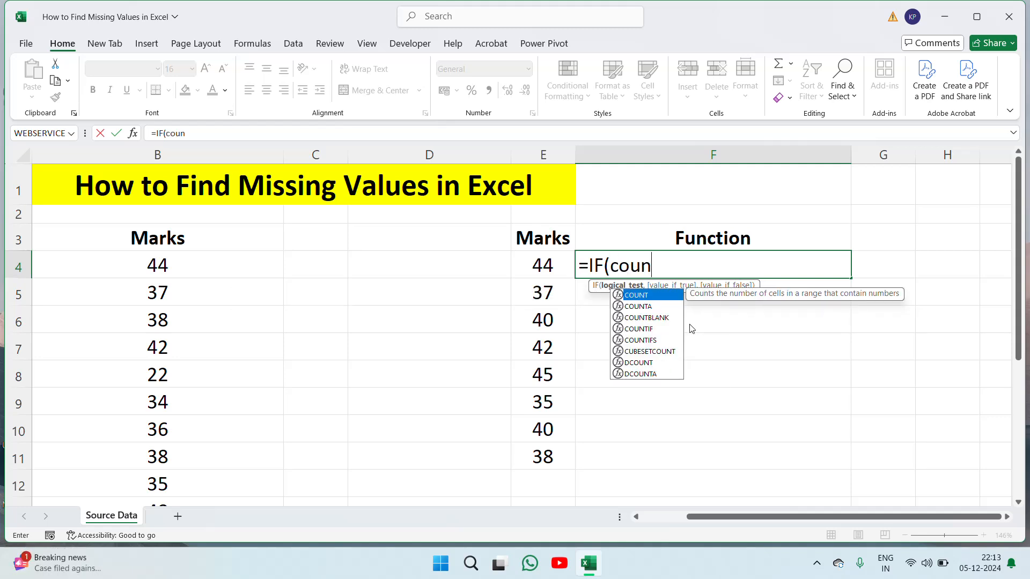
pyautogui.press('Down')
pyautogui.press('Down')
pyautogui.press('Down')
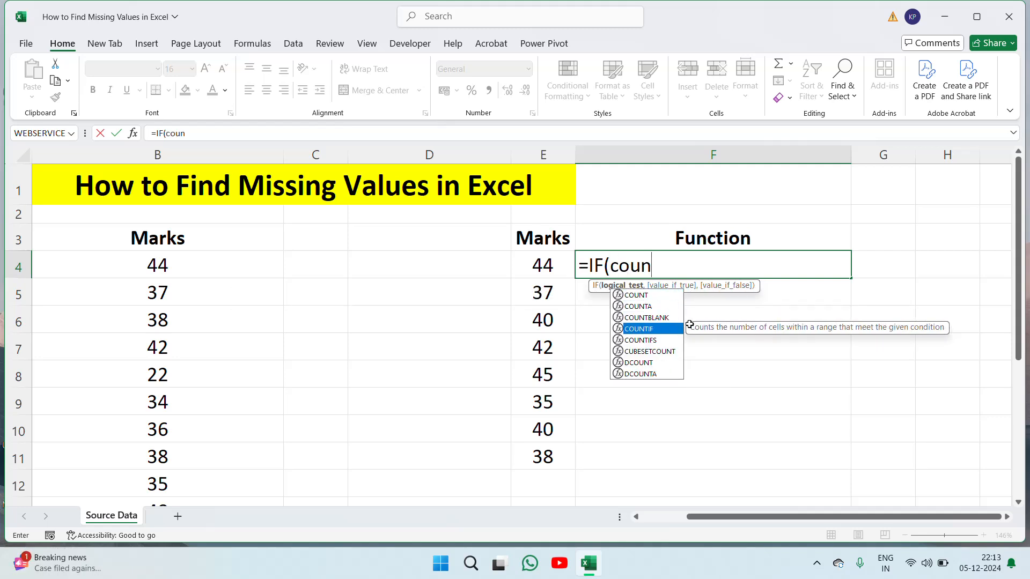
pyautogui.press('Tab')
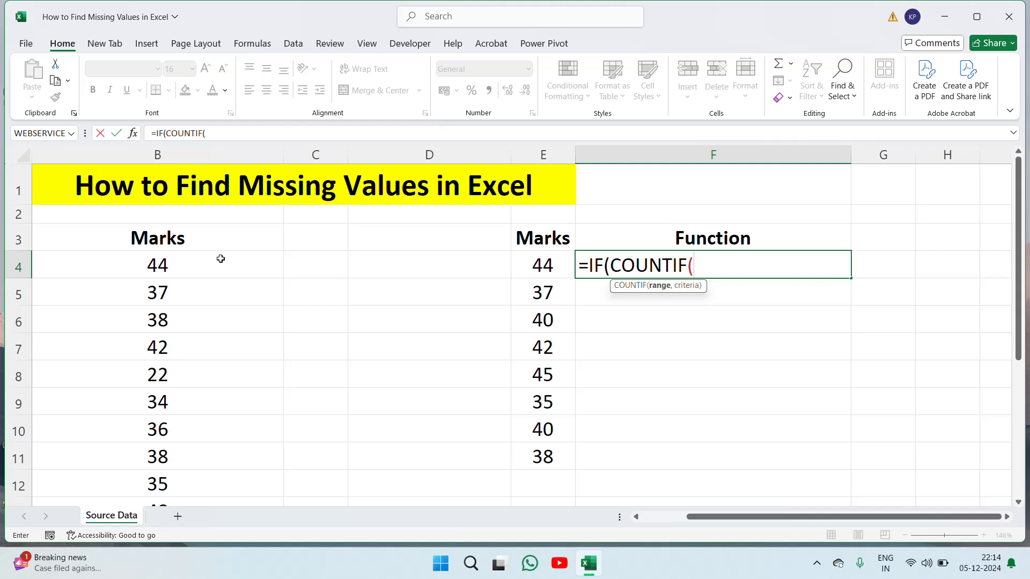
# Give COUNTIF the range B4:B17 and criteria E4, close it, and advance to IF's value-if-true argument
pyautogui.click(200, 263)
pyautogui.hotkey('ctrl', 'shift', 'Down')
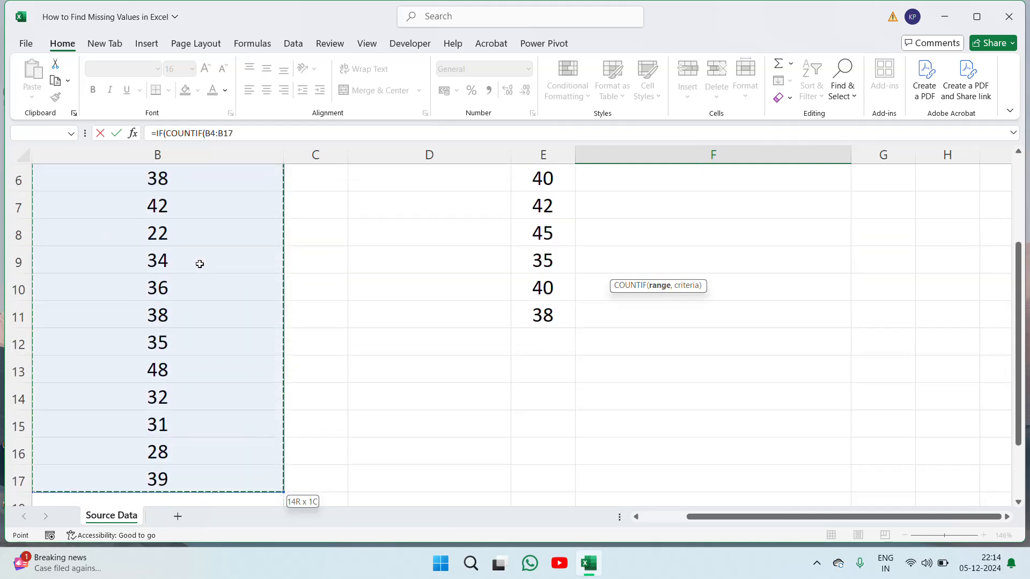
pyautogui.write(',')
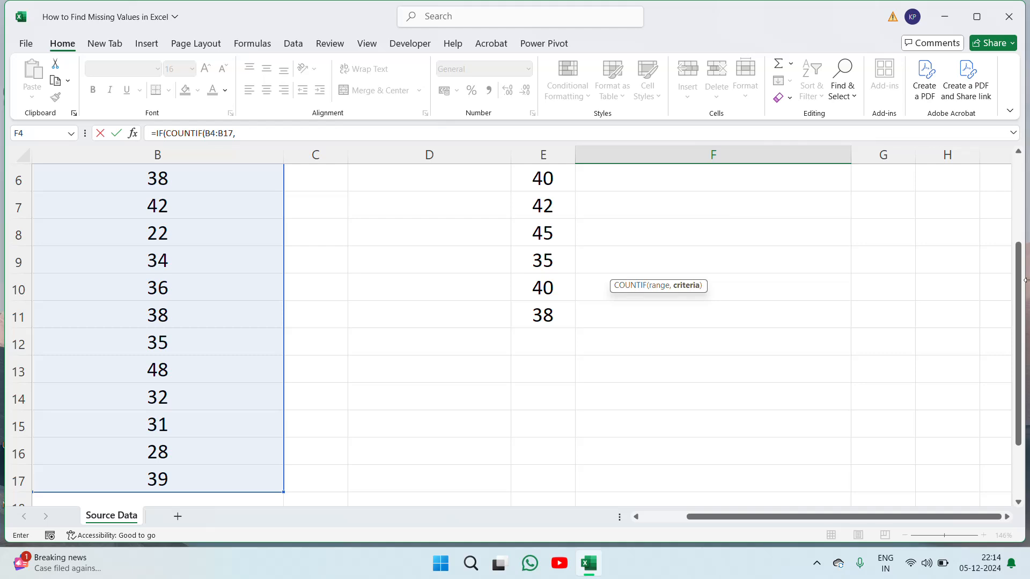
pyautogui.moveTo(1026, 280); pyautogui.dragTo(1027, 236)
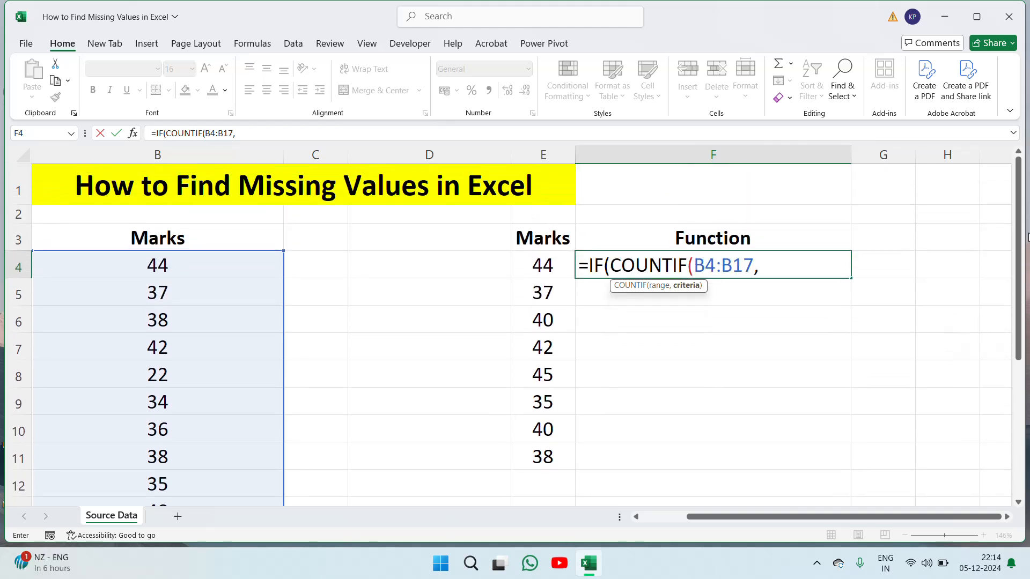
pyautogui.click(530, 269)
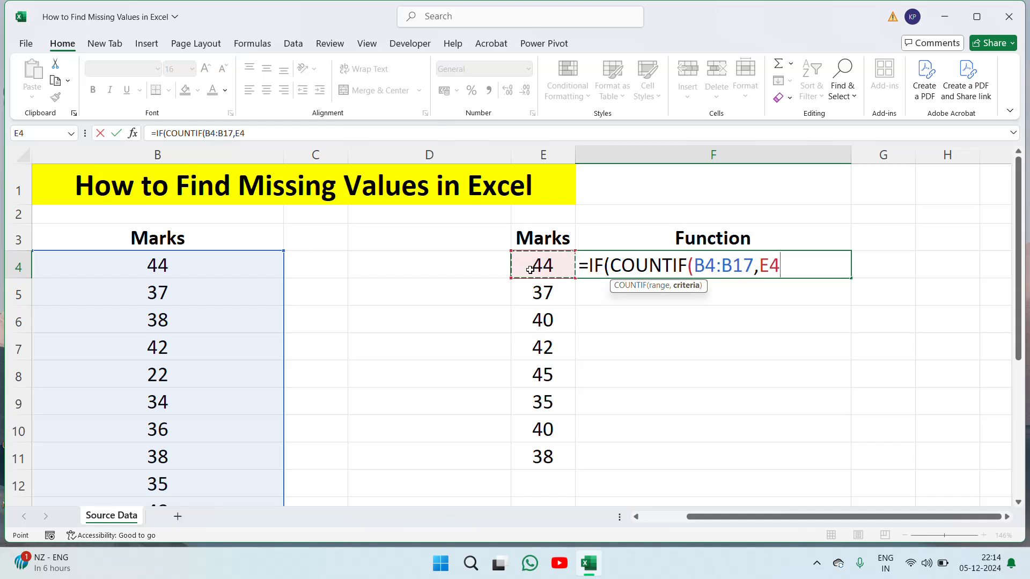
pyautogui.write(')')
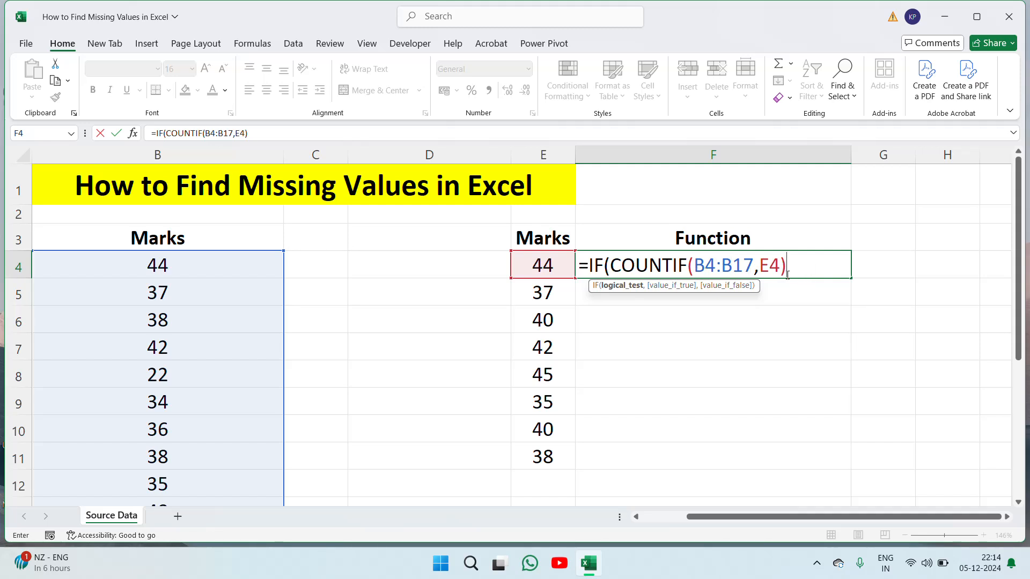
pyautogui.write(',')
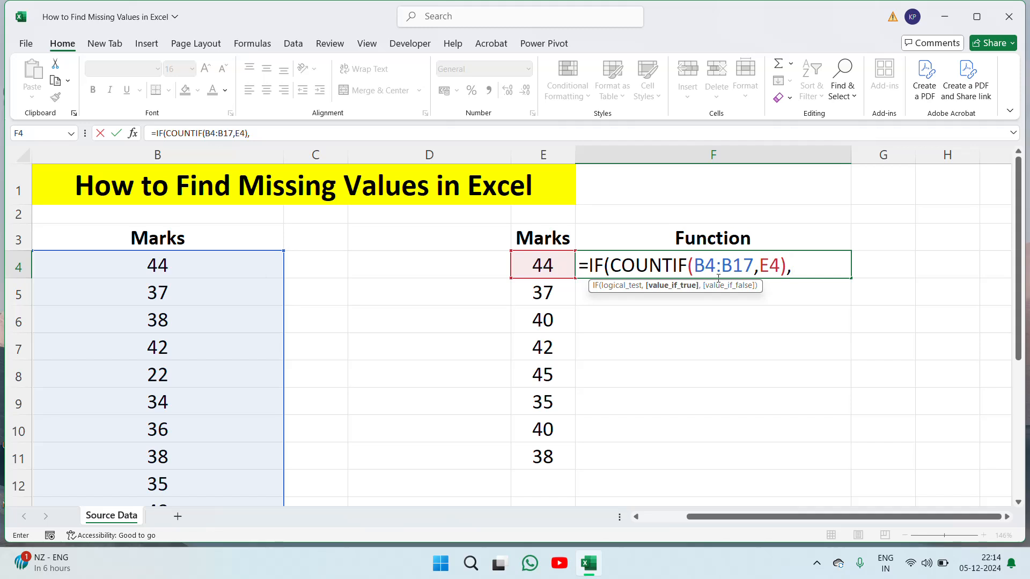
# Complete the F4 formula with "Match" as IF's value if true and "Not Match" as its value if false
pyautogui.write('"Match')
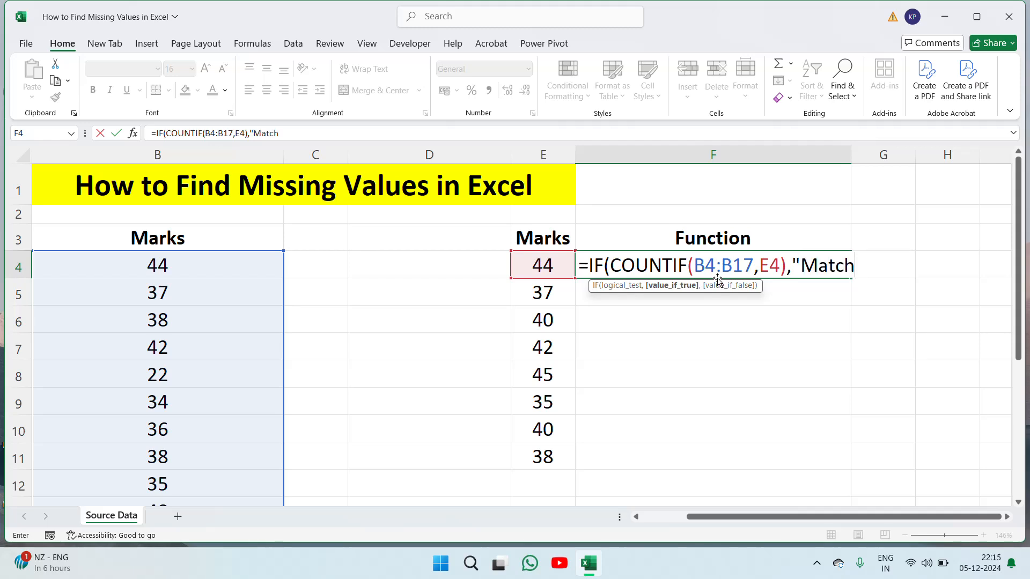
pyautogui.write('",')
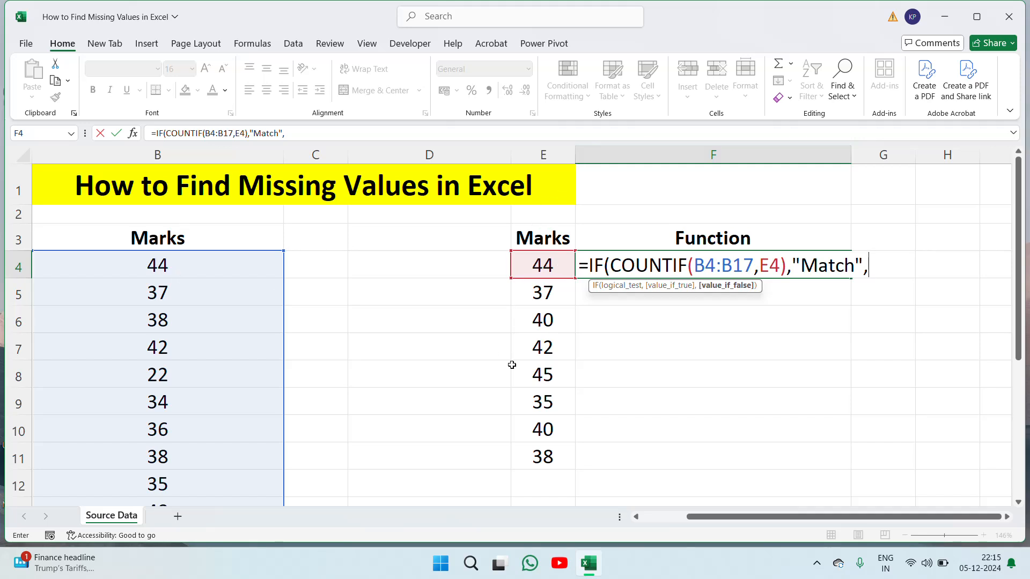
pyautogui.write('"Not Match')
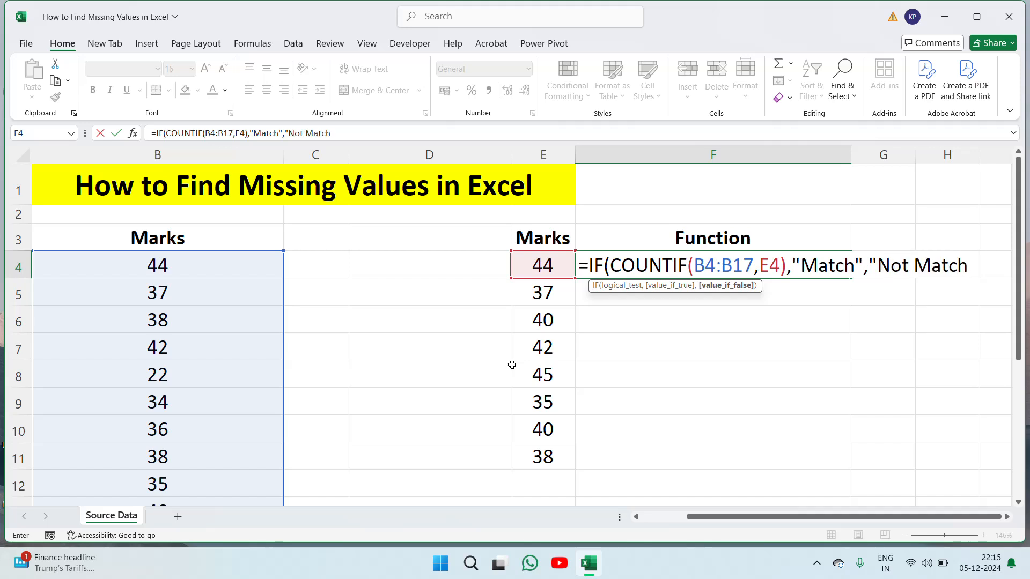
pyautogui.write('")')
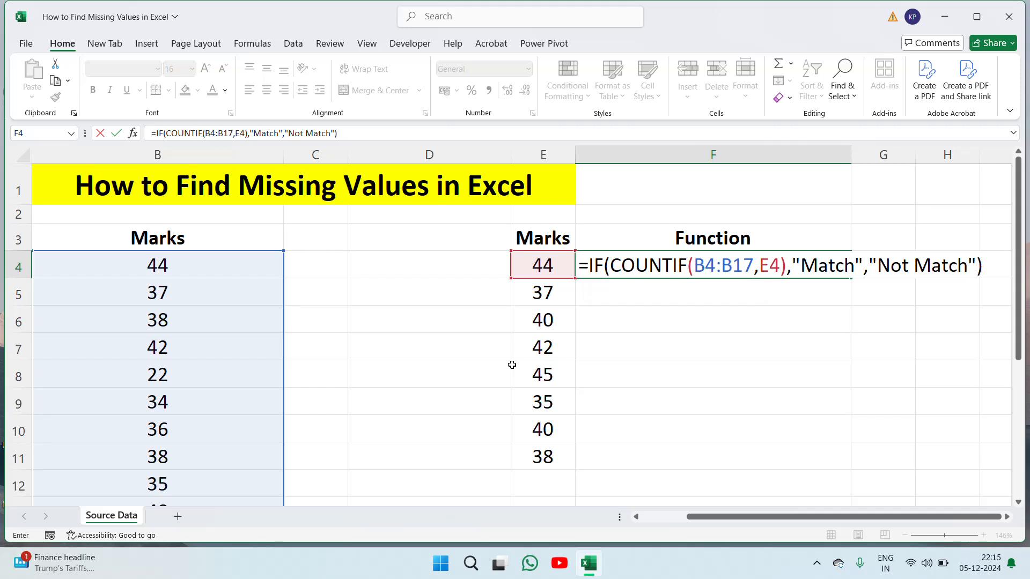
pyautogui.press('Return')
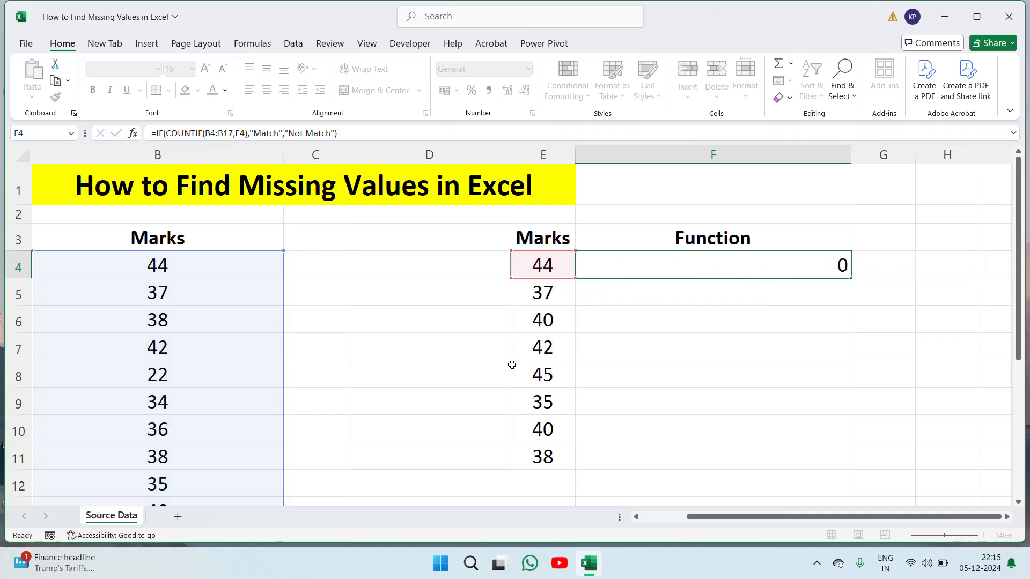
pyautogui.press('Up')
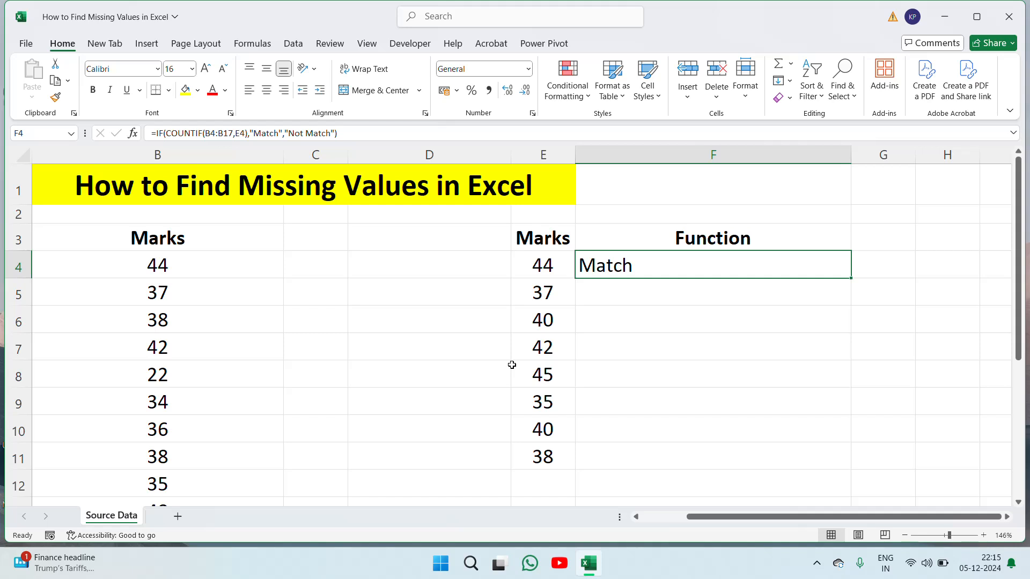
# Center the result in F4 horizontally and copy its formula down through F11
pyautogui.click(267, 90)
pyautogui.hotkey('ctrl', 'c')
pyautogui.press('Left')
pyautogui.hotkey('ctrl', 'Down')
pyautogui.press('Right')
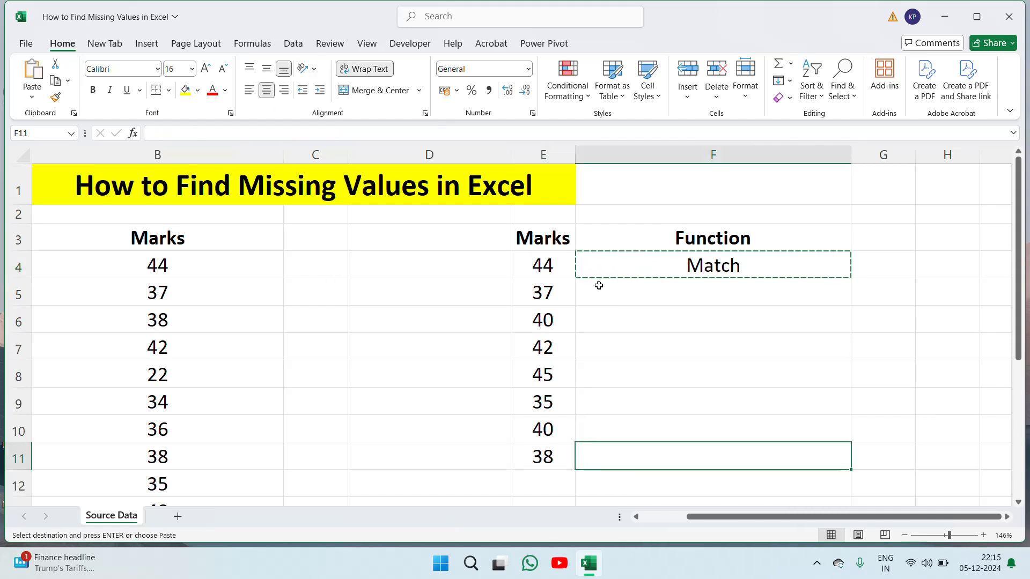
pyautogui.hotkey('ctrl', 'shift', 'Up')
pyautogui.hotkey('ctrl', 'v')
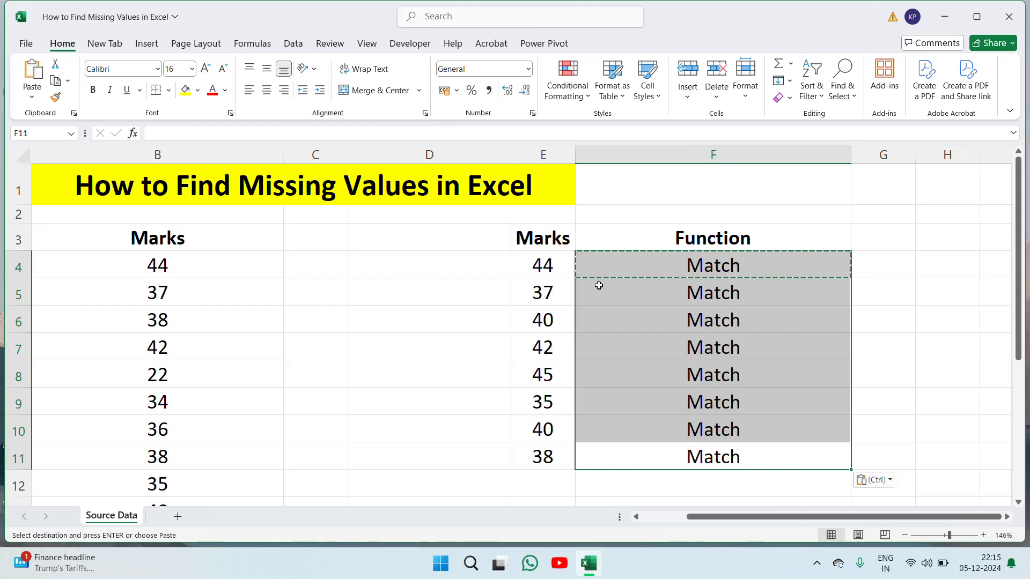
pyautogui.press('Escape')
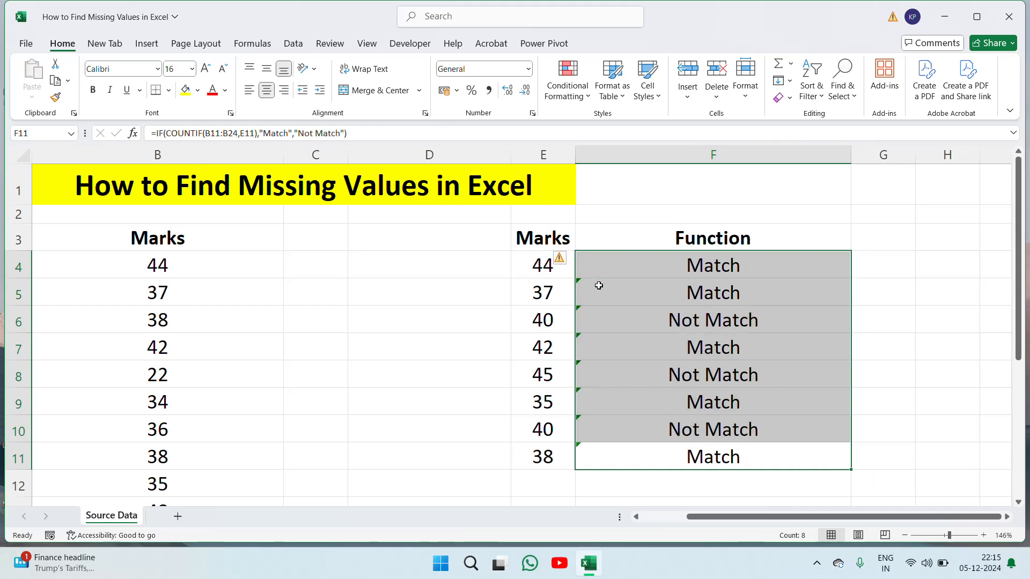
# Check the Function results in F4 and F6 against the Marks list in column B
pyautogui.click(707, 257)
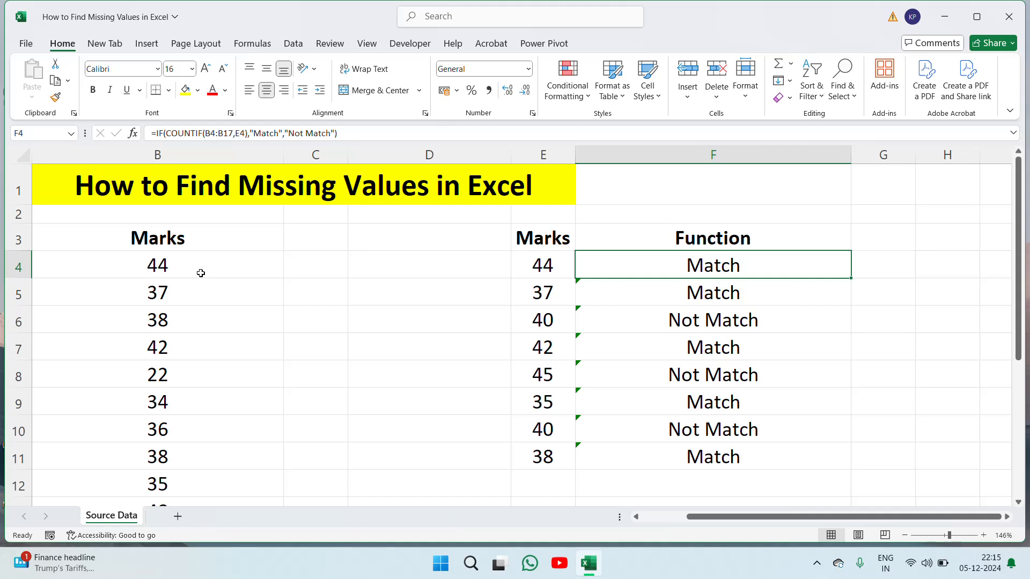
pyautogui.click(646, 321)
pyautogui.press('Left')
pyautogui.press('Left')
pyautogui.press('Left')
pyautogui.press('Left')
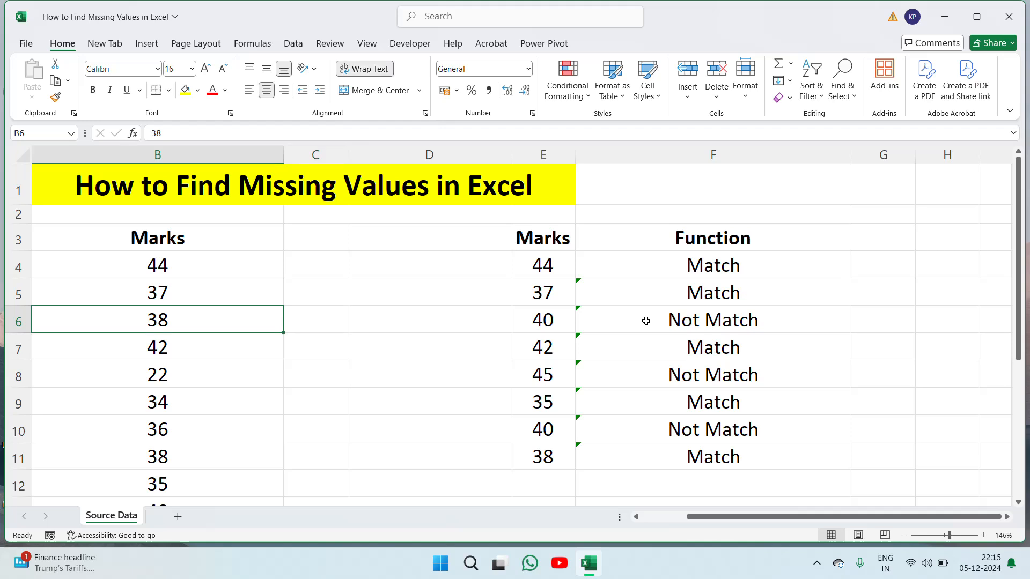
pyautogui.press('Right')
pyautogui.press('Right')
pyautogui.press('Right')
pyautogui.press('Left')
pyautogui.press('Left')
pyautogui.press('Left')
pyautogui.press('Right')
pyautogui.press('Right')
pyautogui.press('Right')
pyautogui.press('Right')
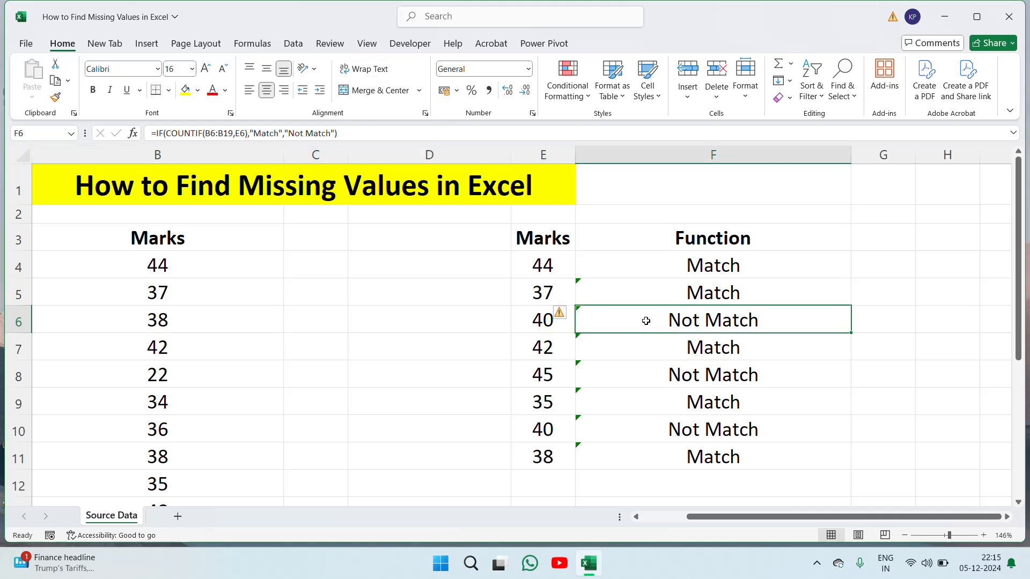
# Compare the marks in E8 to E11 and their Function results with the column B list
pyautogui.press('Down')
pyautogui.press('Down')
pyautogui.press('Left')
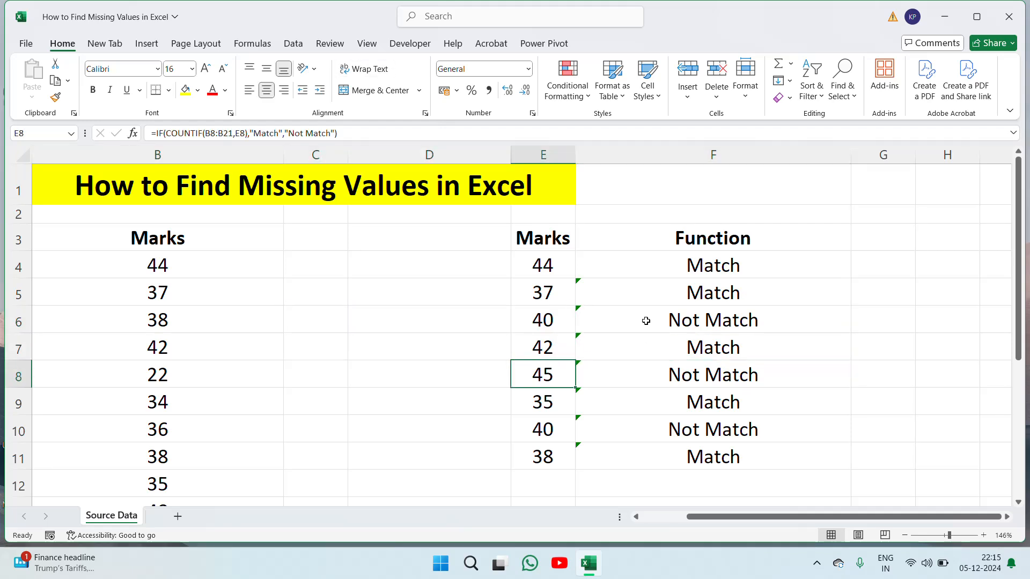
pyautogui.press('Left')
pyautogui.press('Left')
pyautogui.press('Left')
pyautogui.press('Right')
pyautogui.press('Right')
pyautogui.press('Right')
pyautogui.press('Down')
pyautogui.press('Left')
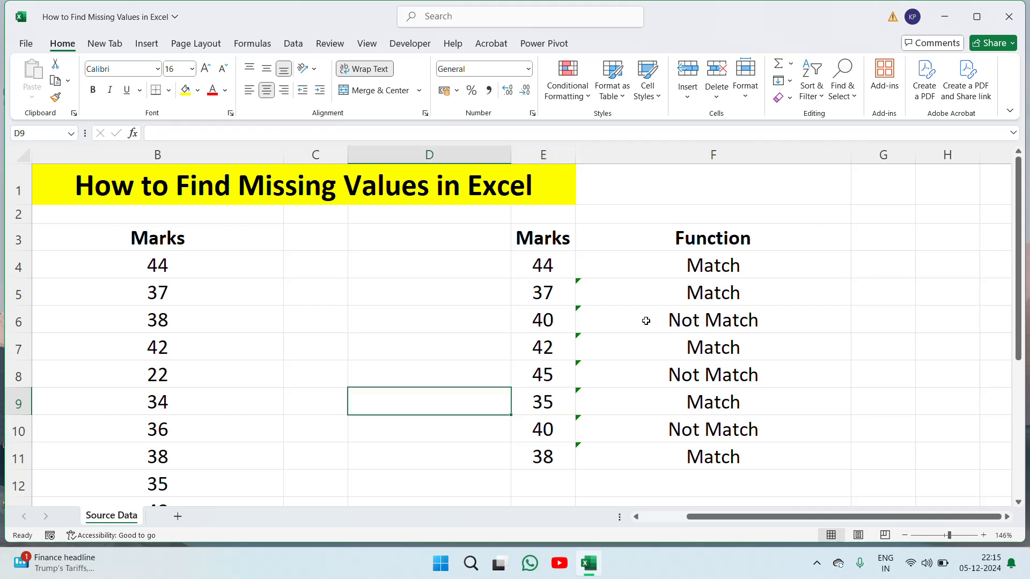
pyautogui.press('Right')
pyautogui.press('Right')
pyautogui.press('Down')
pyautogui.press('Down')
pyautogui.press('Left')
pyautogui.press('Up')
pyautogui.press('Left')
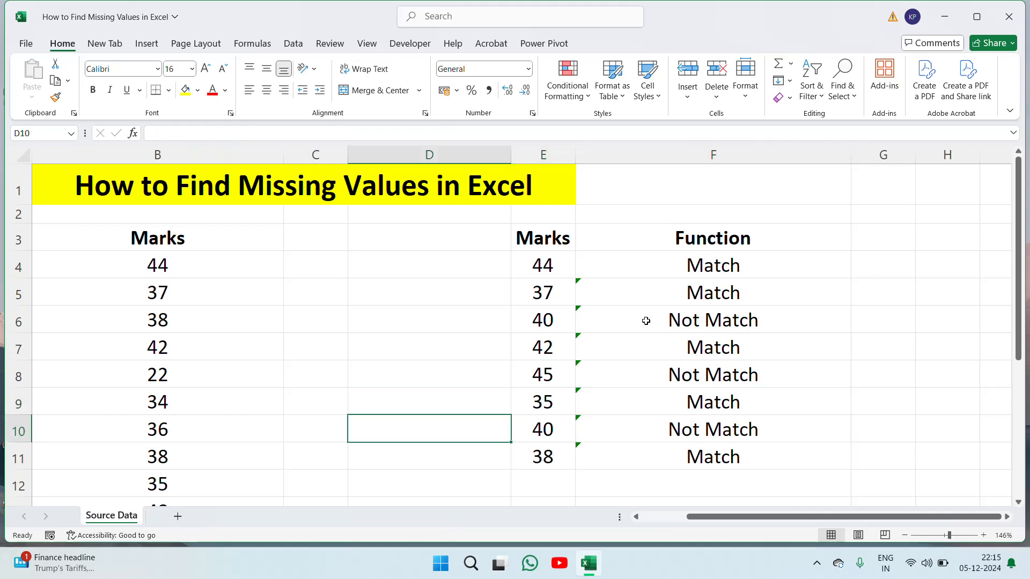
pyautogui.press('Left')
pyautogui.press('Right')
pyautogui.press('Right')
pyautogui.press('Down')
pyautogui.press('Right')
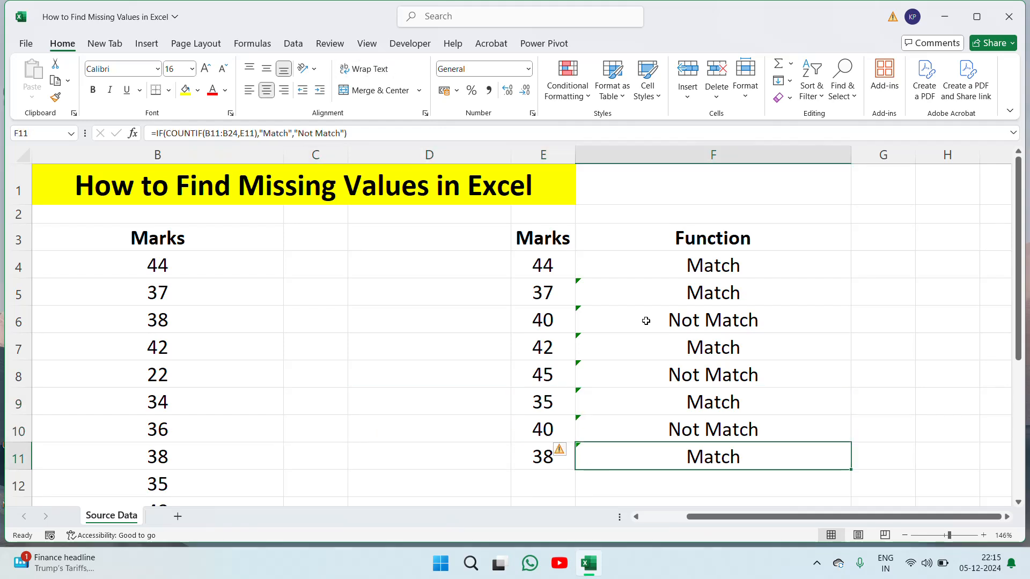
# Review the Function results from F11 back up to F4, including the mark in E5
pyautogui.press('Up')
pyautogui.press('Up')
pyautogui.press('Up')
pyautogui.press('Up')
pyautogui.press('Up')
pyautogui.press('Up')
pyautogui.press('Up')
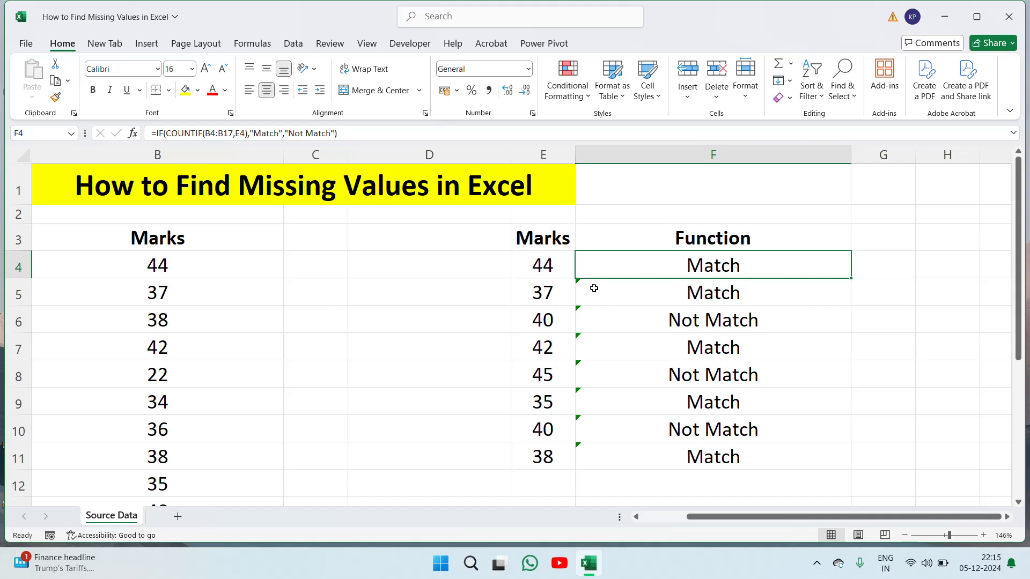
pyautogui.press('Down')
pyautogui.press('Right')
pyautogui.press('Left')
pyautogui.press('Left')
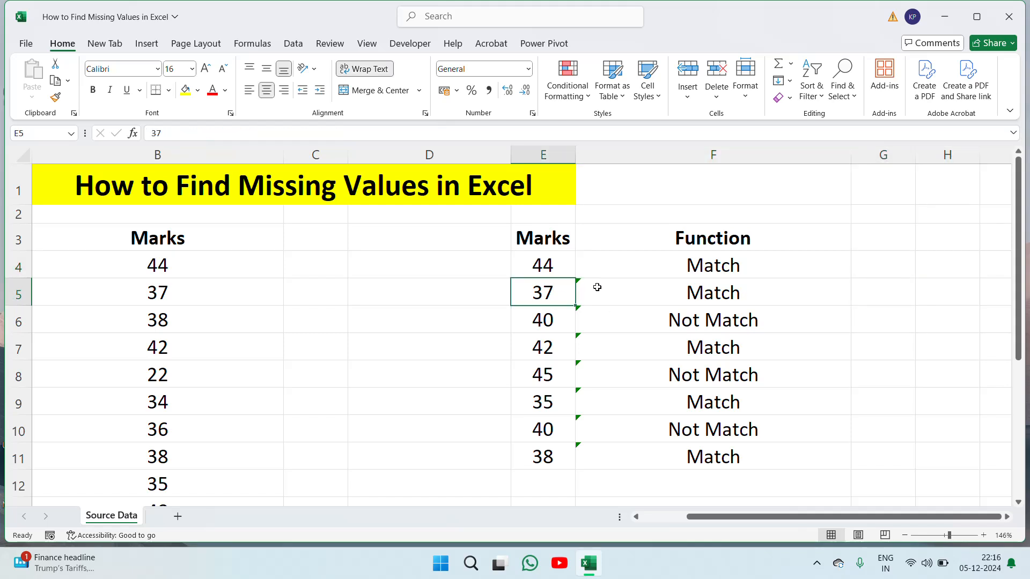
pyautogui.press('Right')
pyautogui.press('Up')
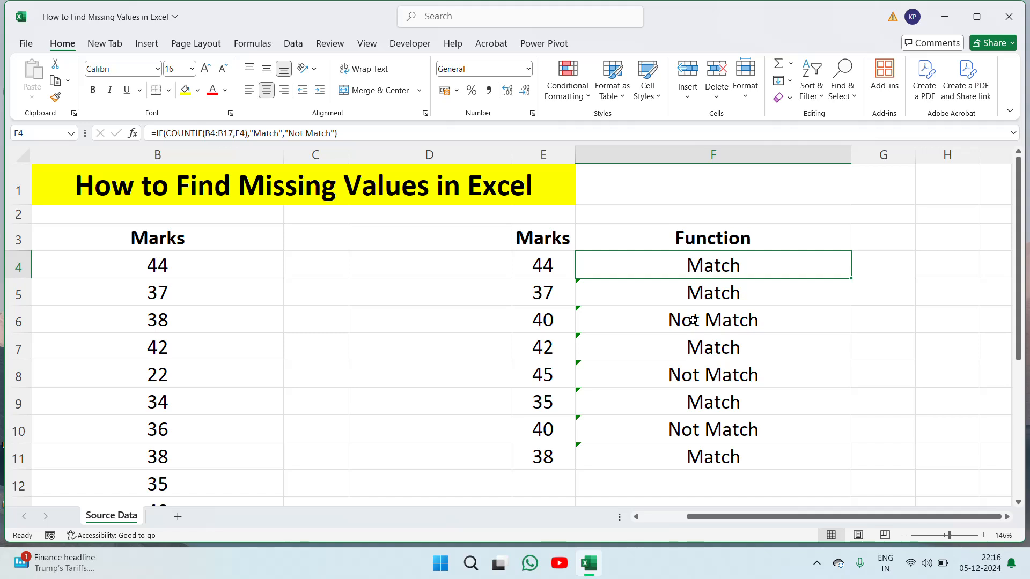
# Inspect the COUNTIF range references in the formulas of F4 and F5 without changing them
pyautogui.press('XF86AudioRaiseVolume')
pyautogui.press('F2')
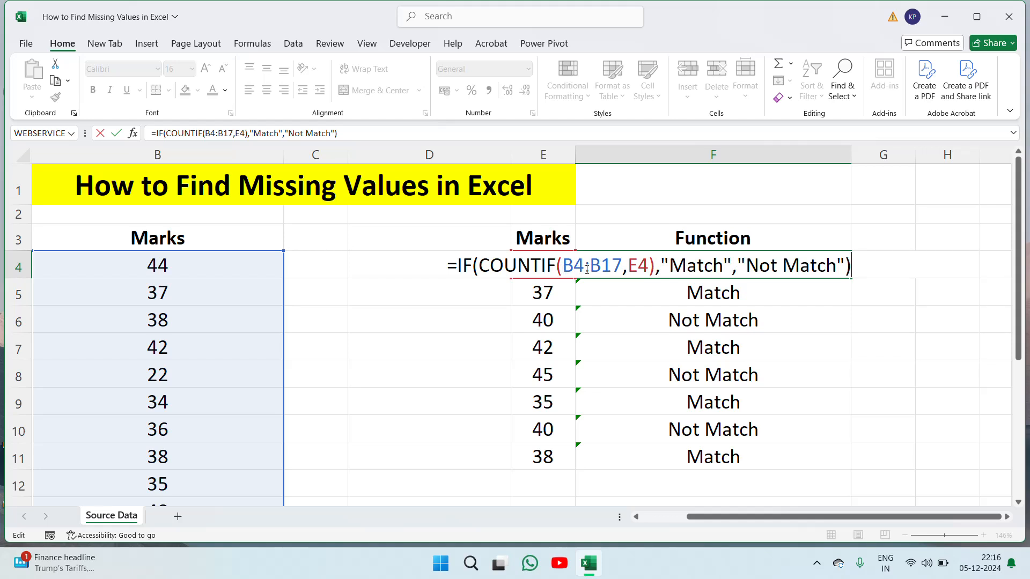
pyautogui.hotkey('ctrl', 'Return')
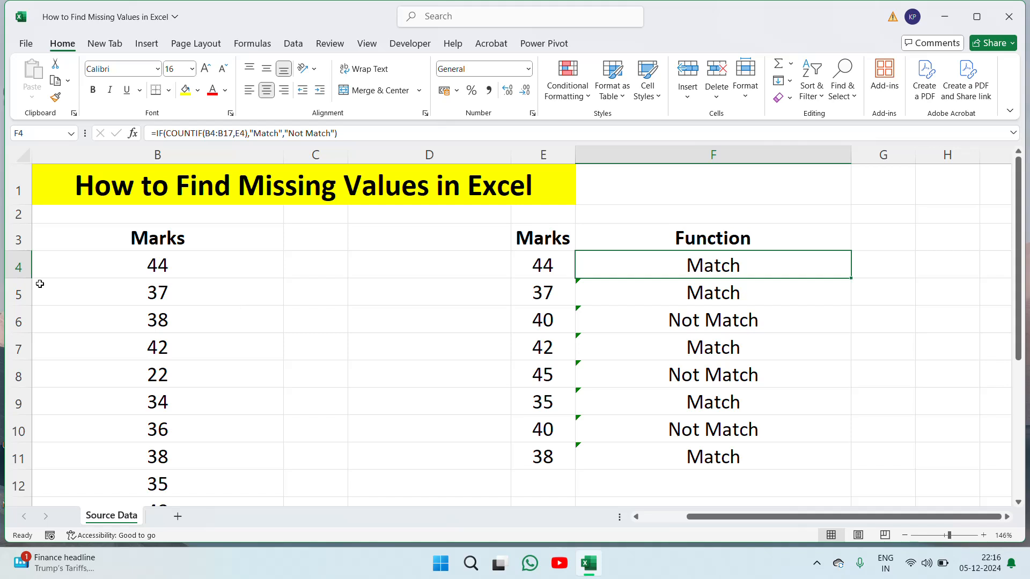
pyautogui.click(672, 296)
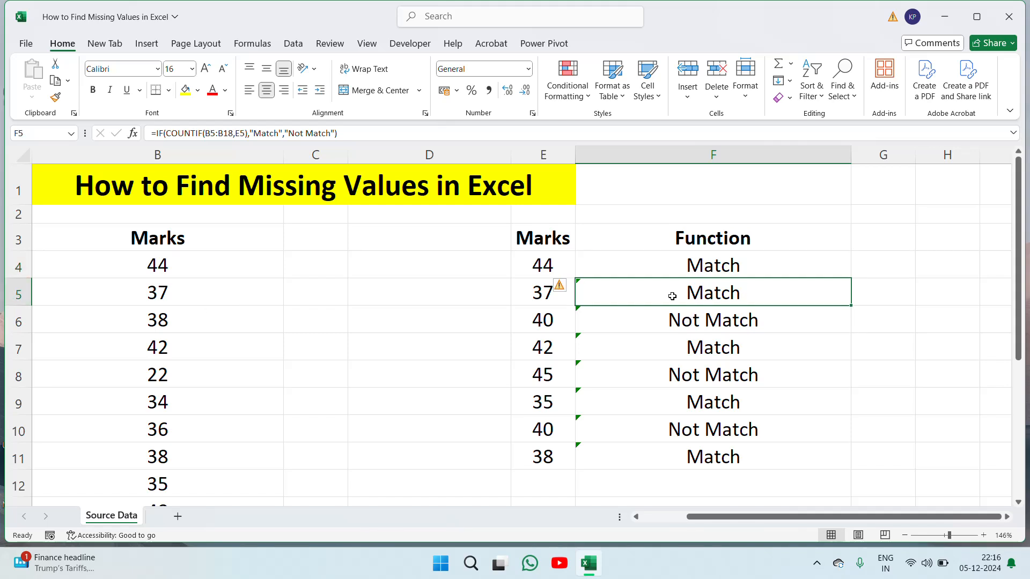
pyautogui.press('Up')
pyautogui.press('F2')
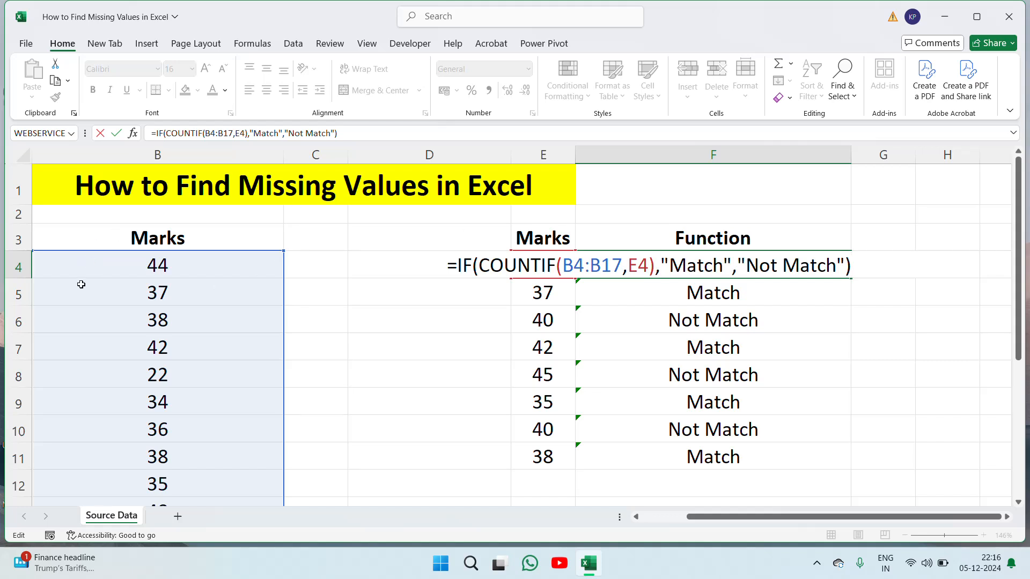
pyautogui.press('Escape')
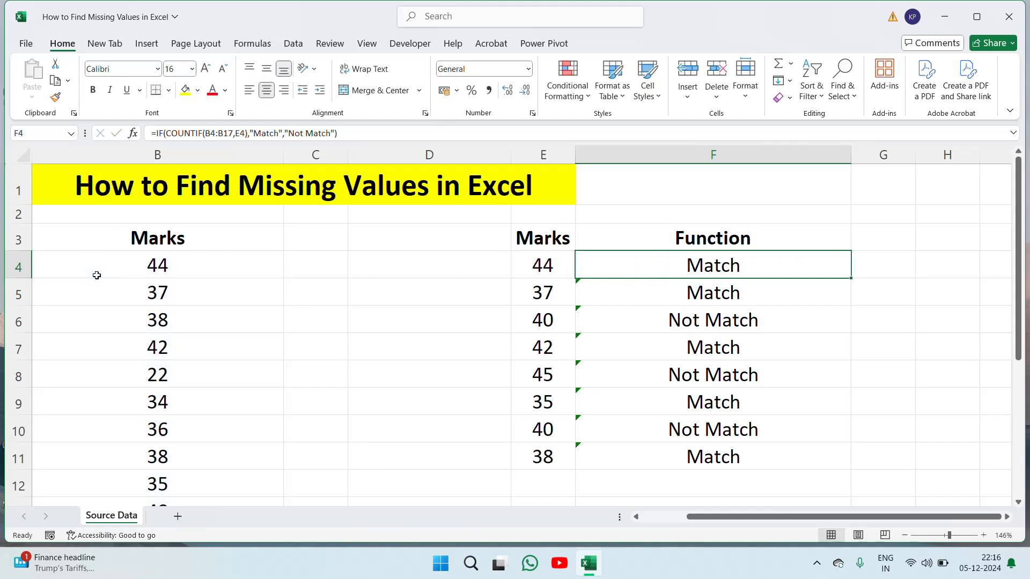
pyautogui.press('Down')
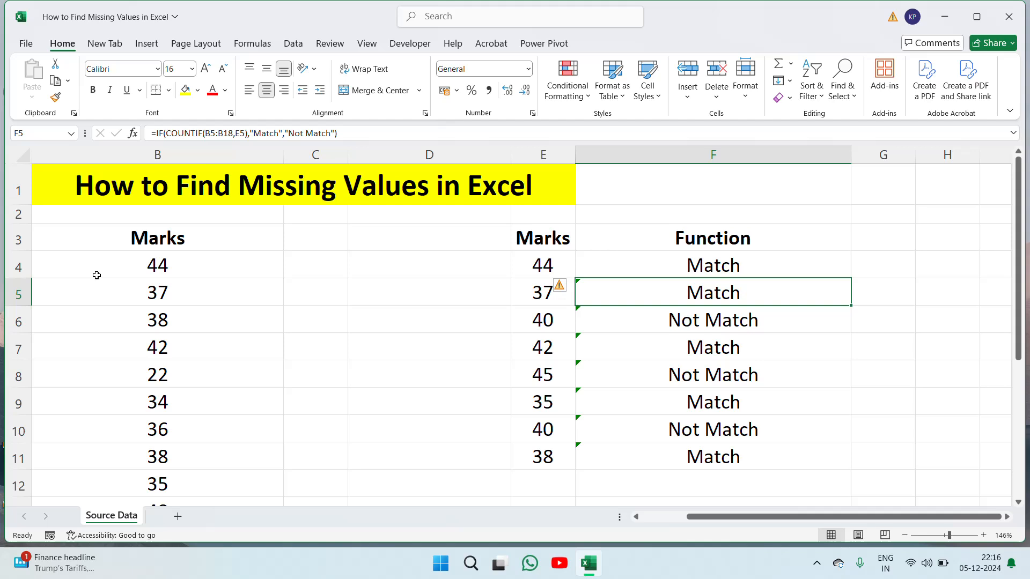
pyautogui.press('F2')
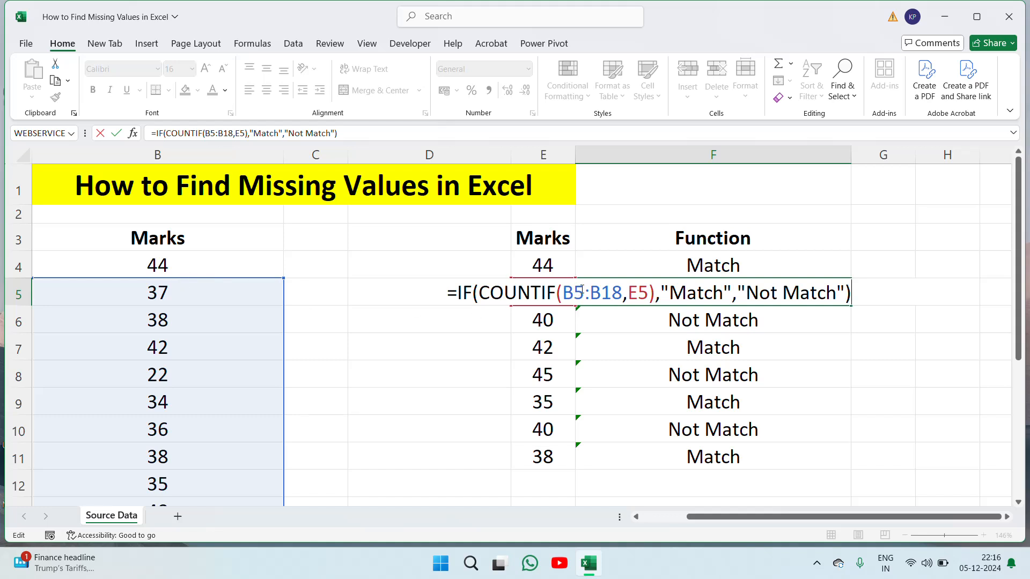
pyautogui.hotkey('ctrl', 'Return')
# Make the COUNTIF range in the F4 formula absolute as $B$4:$B$17, leaving the criteria E4 relative
pyautogui.click(750, 273)
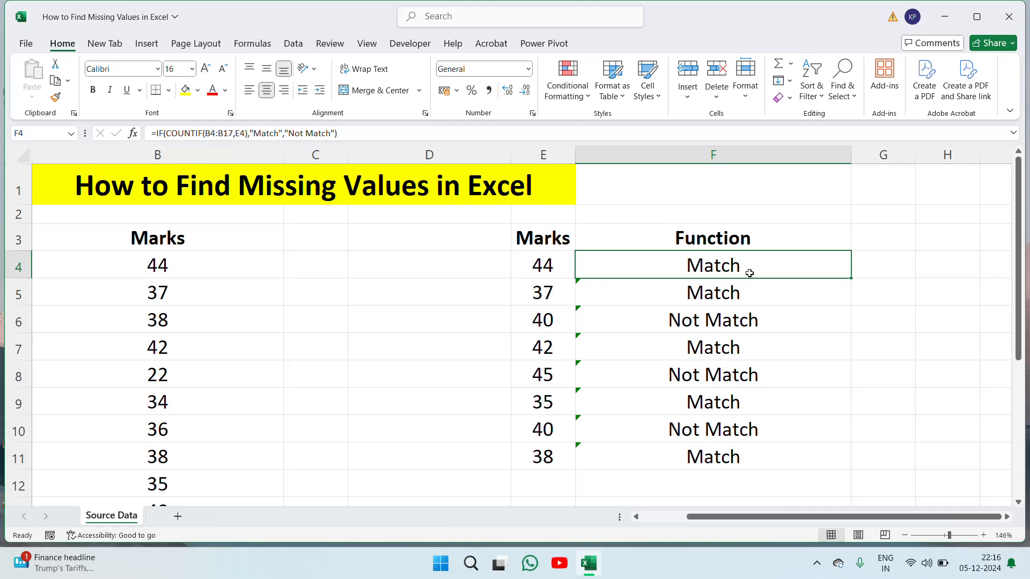
pyautogui.doubleClick(749, 273)
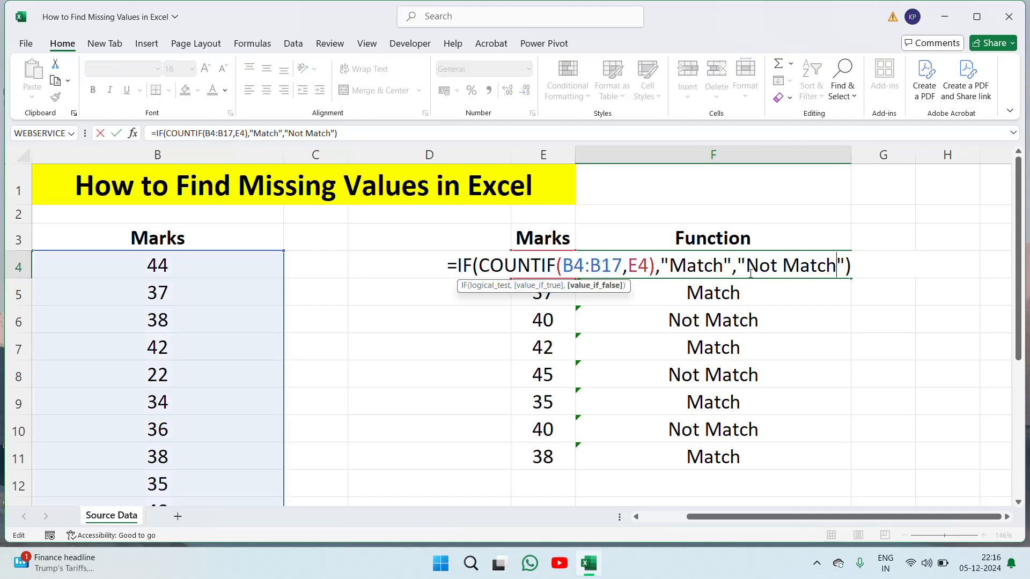
pyautogui.press('Left')
pyautogui.press('Left')
pyautogui.press('Left')
pyautogui.press('Left')
pyautogui.press('Left')
pyautogui.press('Left')
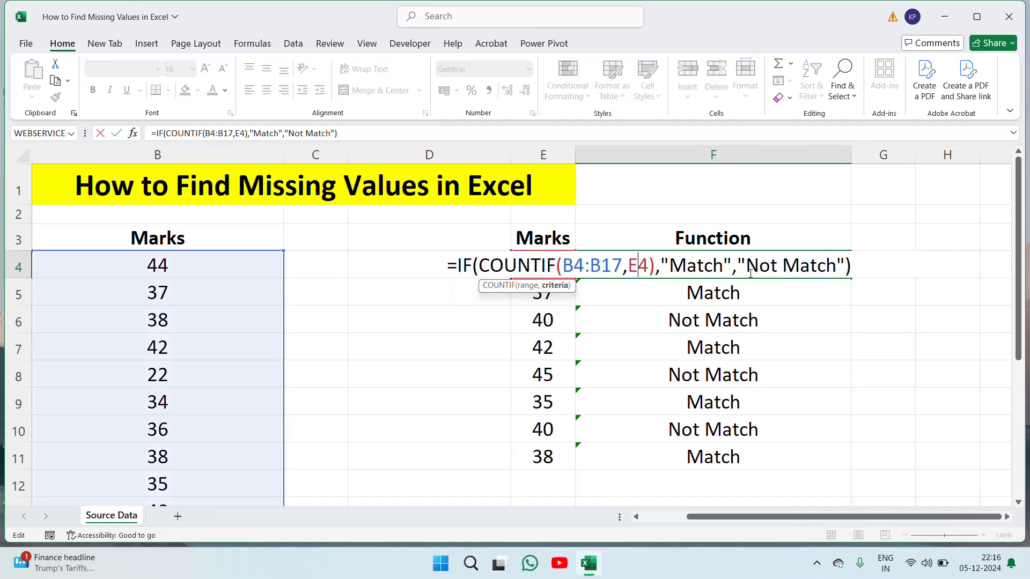
pyautogui.press('Left')
pyautogui.press('Left')
pyautogui.press('Left')
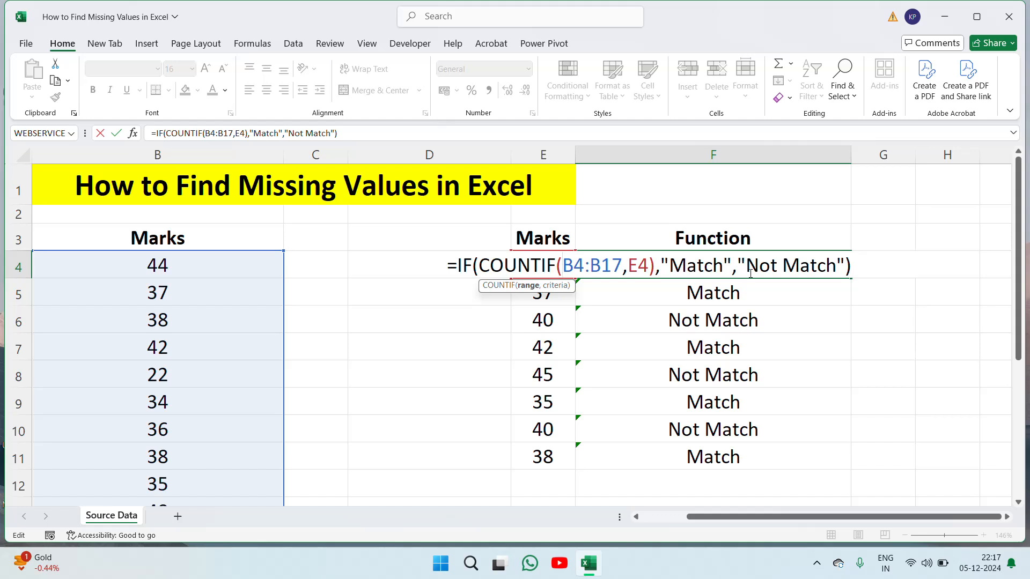
pyautogui.write('$B')
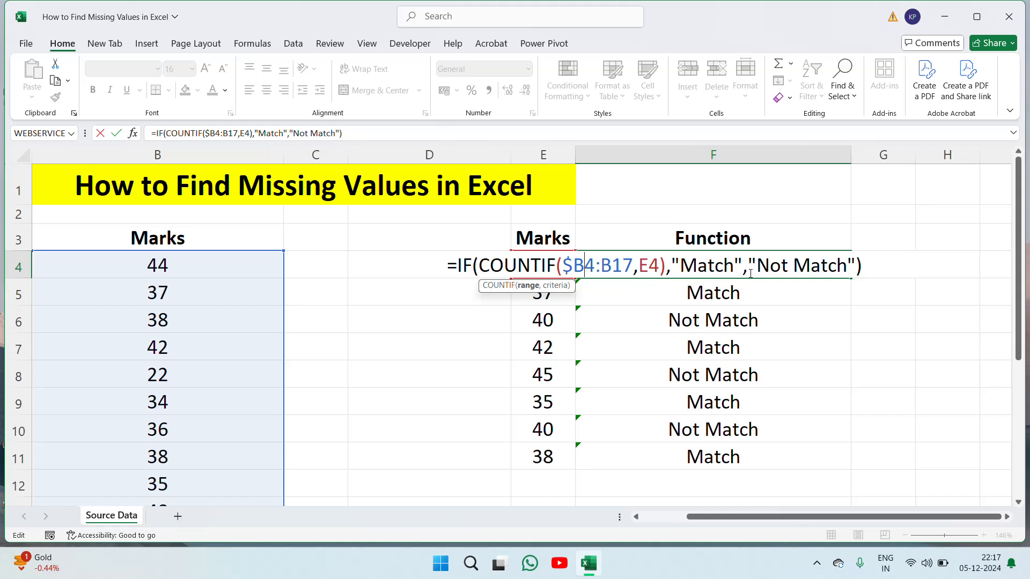
pyautogui.write('$')
pyautogui.press('Right')
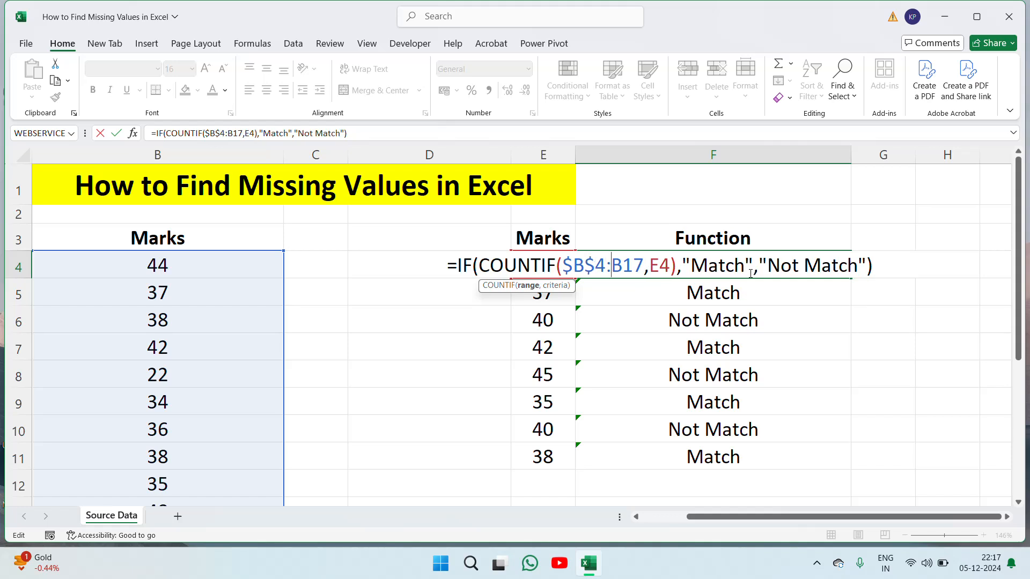
pyautogui.write('$B')
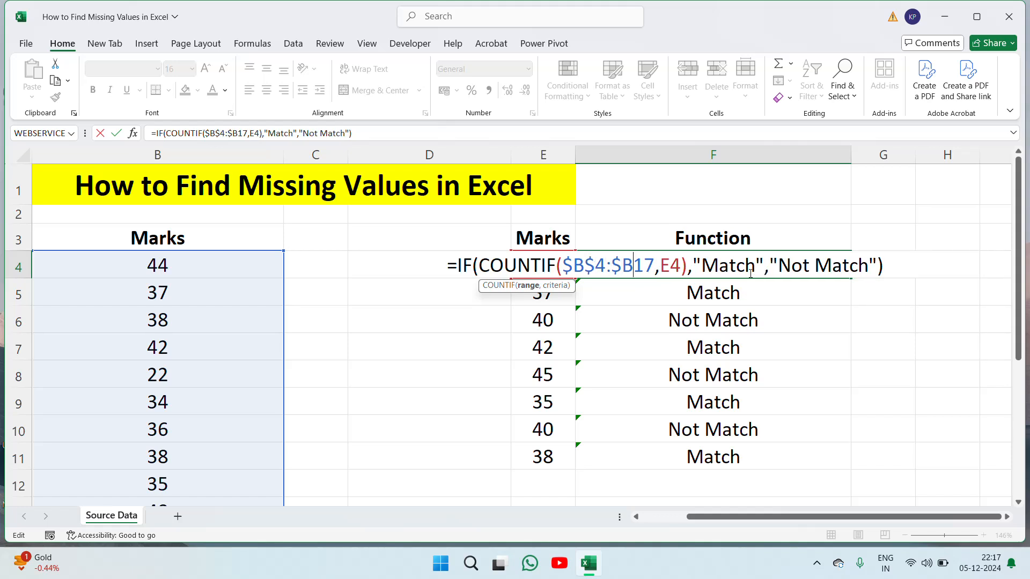
pyautogui.write('$')
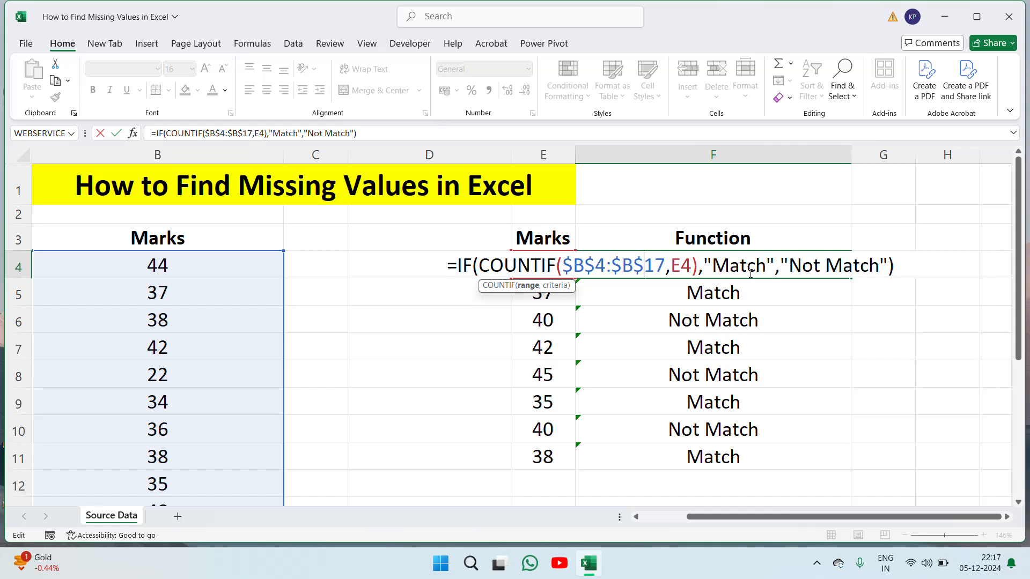
pyautogui.press('Return')
pyautogui.click(750, 273)
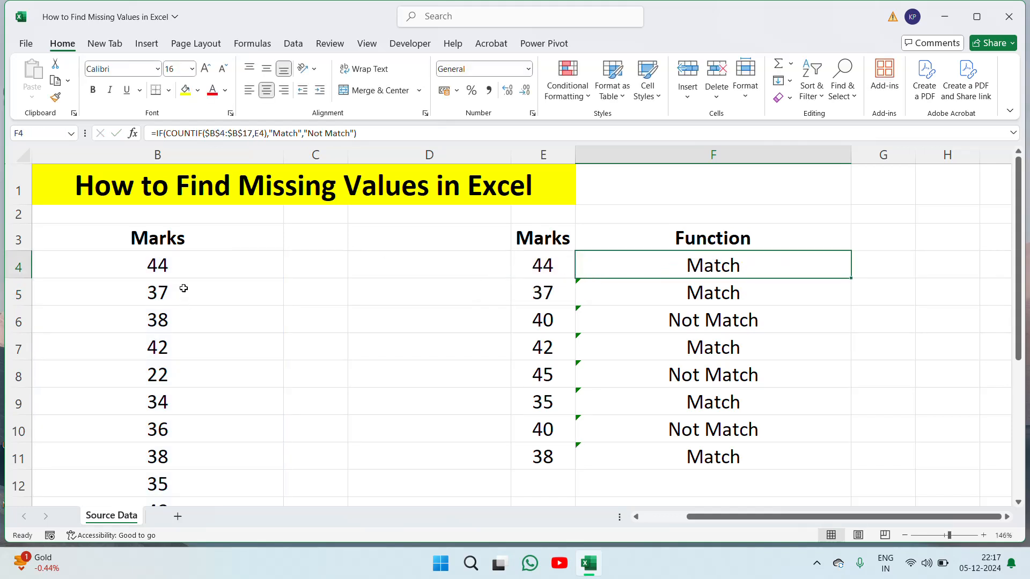
# Copy the F4 formula with the absolute range over the Function cells down to F11
pyautogui.hotkey('ctrl', 'c')
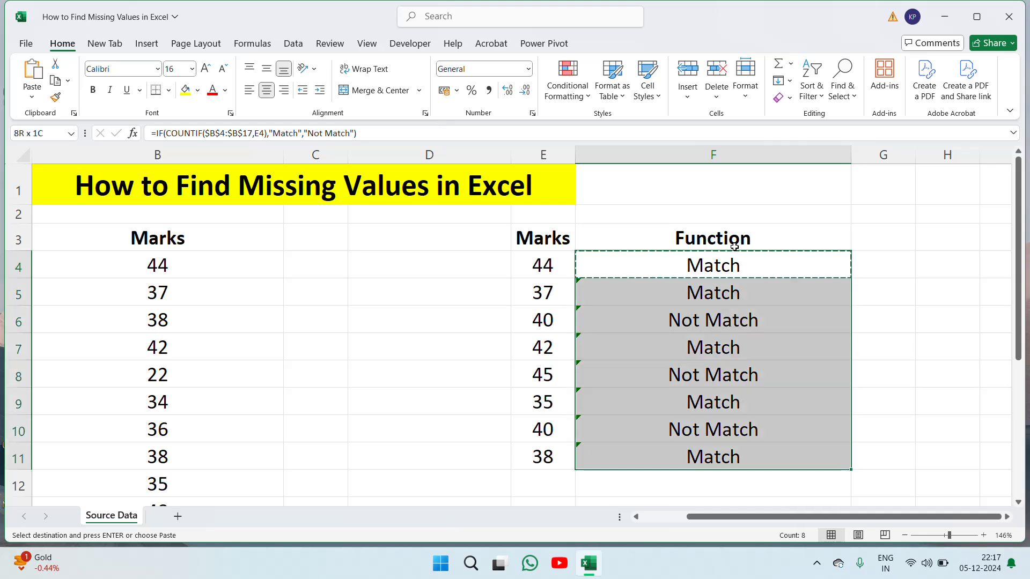
pyautogui.hotkey('ctrl', 'shift', 'Down')
pyautogui.hotkey('ctrl', 'v')
pyautogui.press('Escape')
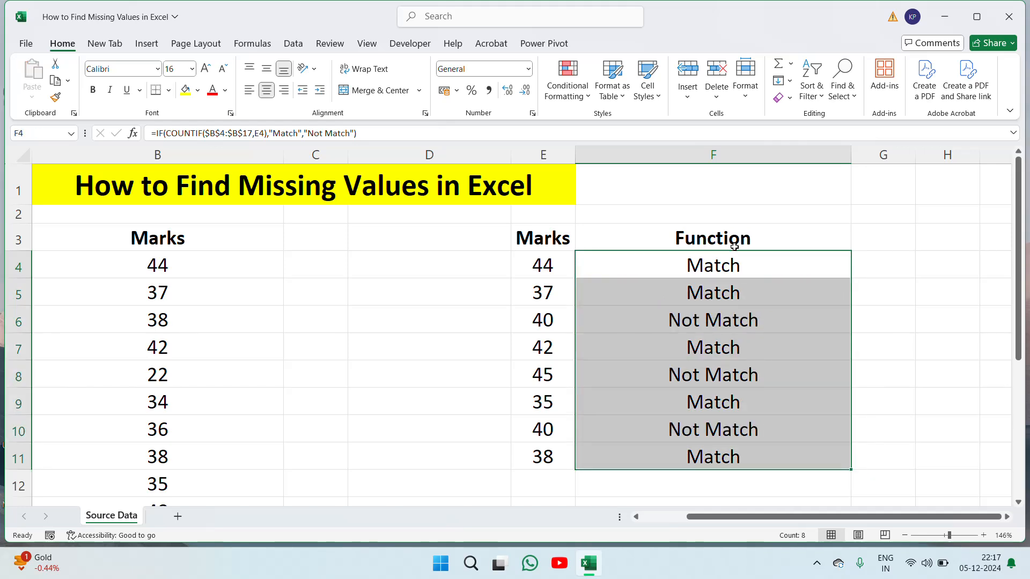
pyautogui.click(892, 272)
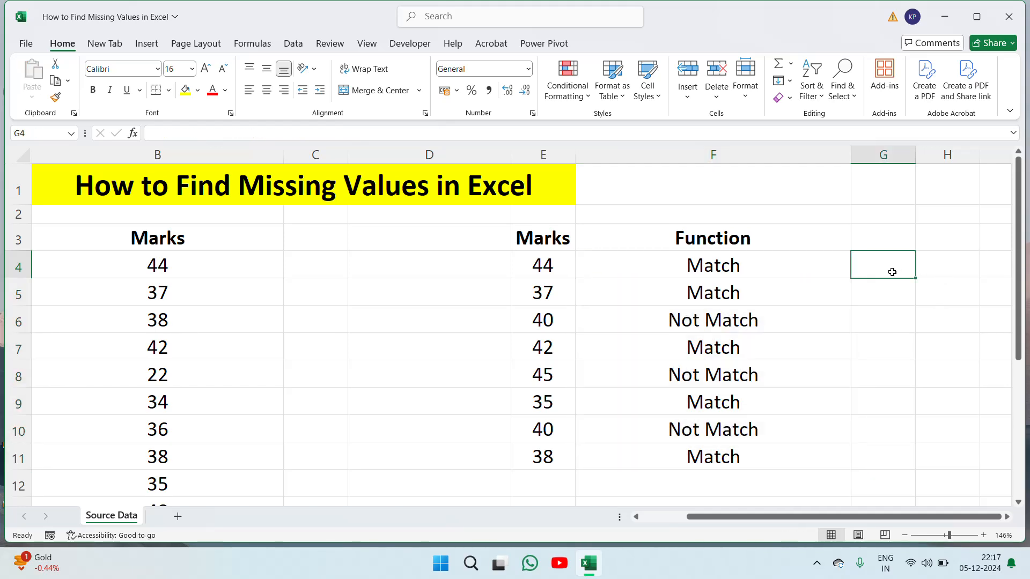
# Inspect the COUNTIF range and criteria references in the formulas of F4 through F7 without changing them
pyautogui.press('Left')
pyautogui.press('Left')
pyautogui.press('Right')
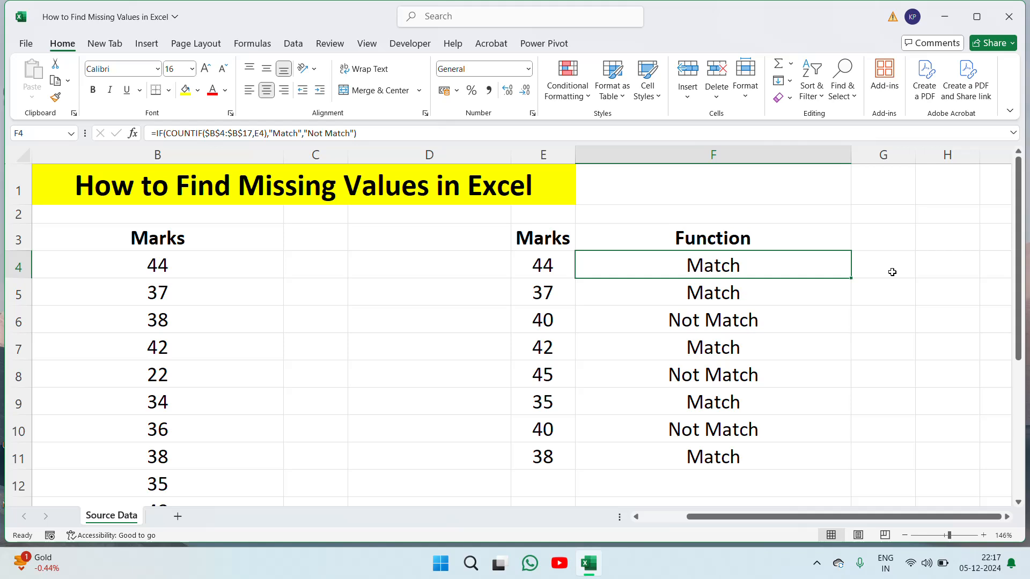
pyautogui.press('F2')
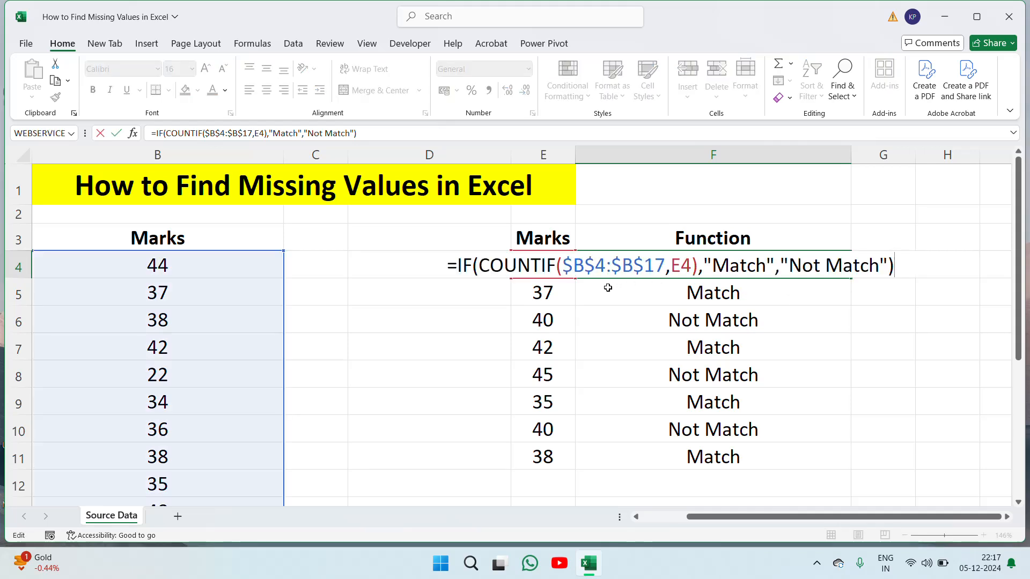
pyautogui.press('Return')
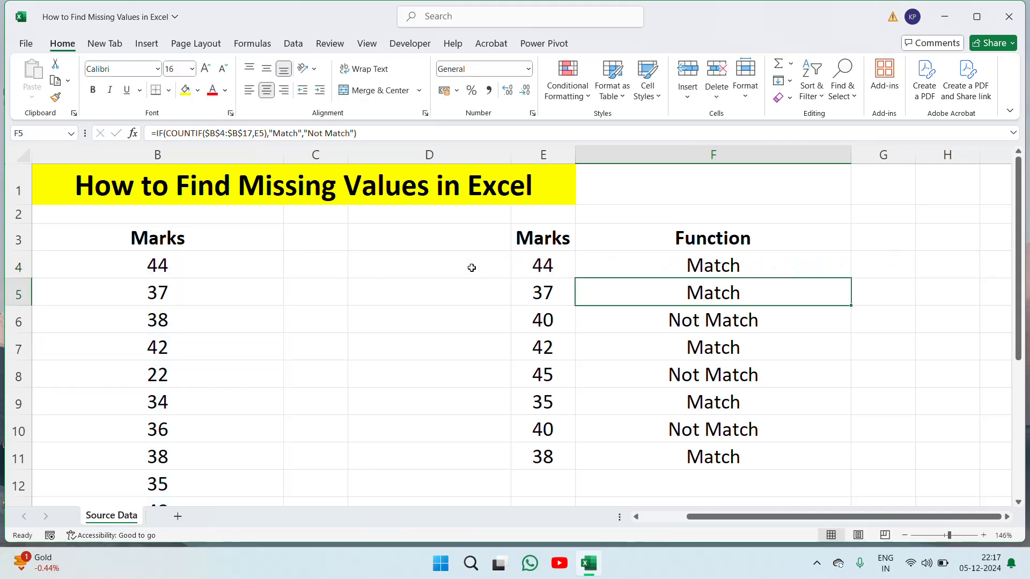
pyautogui.press('F2')
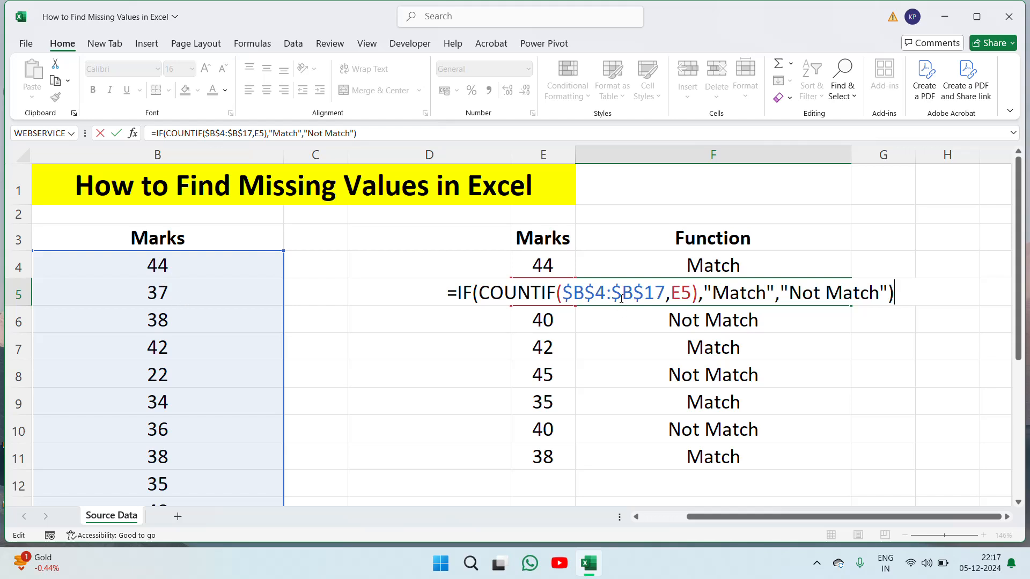
pyautogui.press('Return')
pyautogui.press('F2')
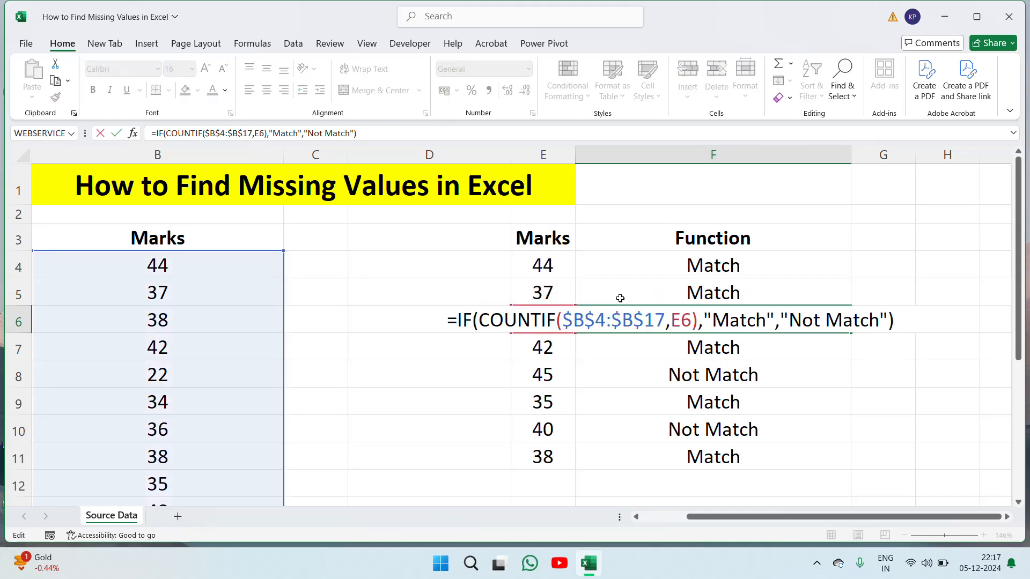
pyautogui.press('Return')
pyautogui.press('F2')
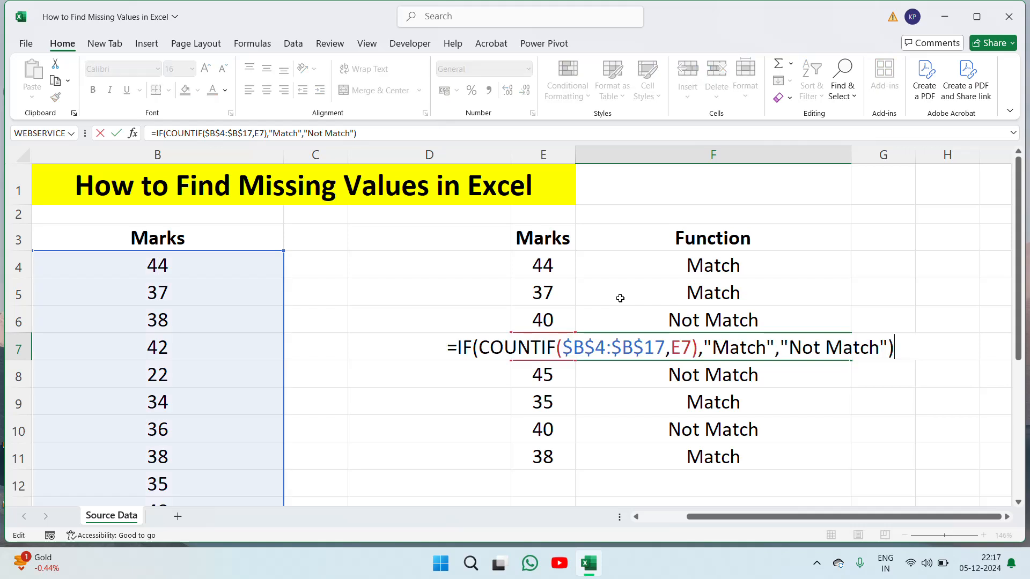
pyautogui.press('Escape')
# Compare the marks beginning at E4 with the Function results in F4 to F7
pyautogui.press('Up')
pyautogui.press('Up')
pyautogui.press('Up')
pyautogui.press('Left')
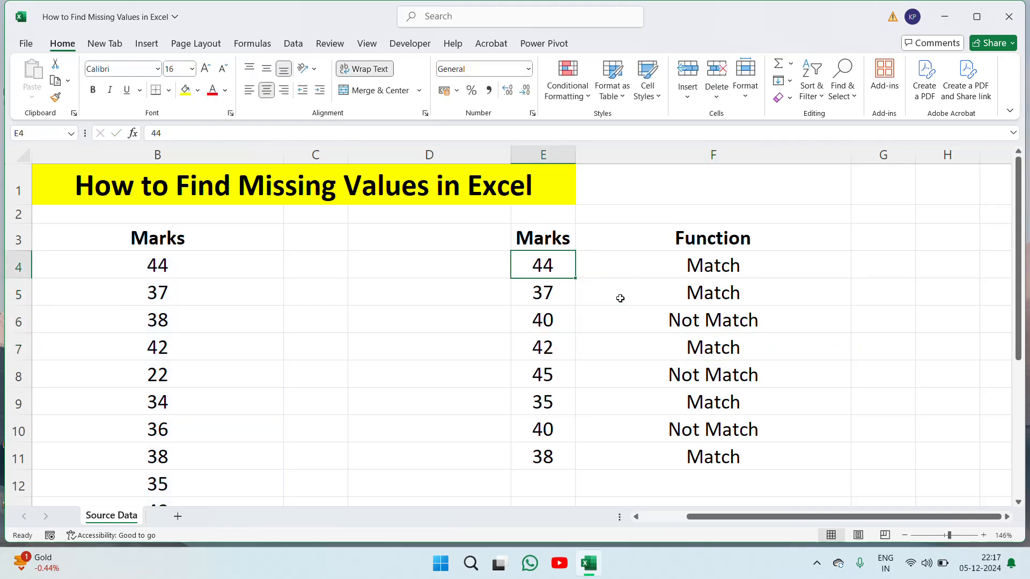
pyautogui.press('Right')
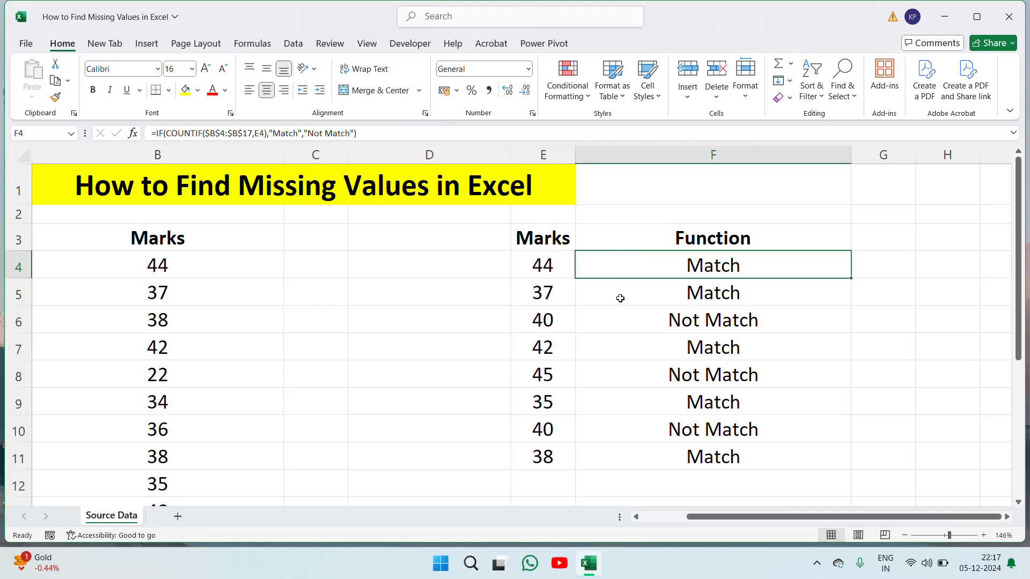
pyautogui.press('Left')
pyautogui.press('Right')
pyautogui.press('Down')
pyautogui.press('Down')
pyautogui.press('Down')
pyautogui.press('Up')
# Highlight the unmatched mark and its Function result in E6:F6 with a yellow fill
pyautogui.press('Left')
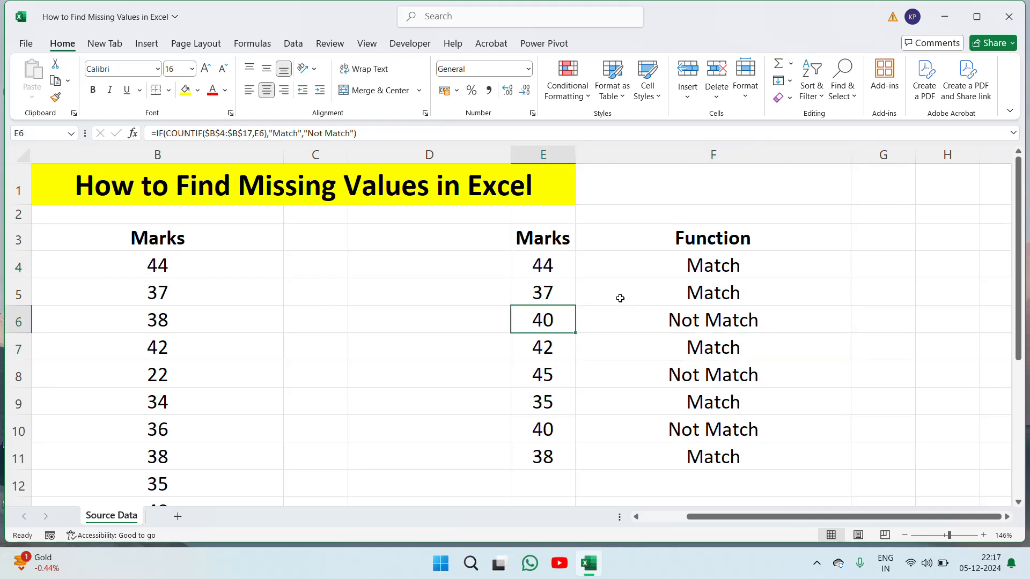
pyautogui.press('Left')
pyautogui.press('Right')
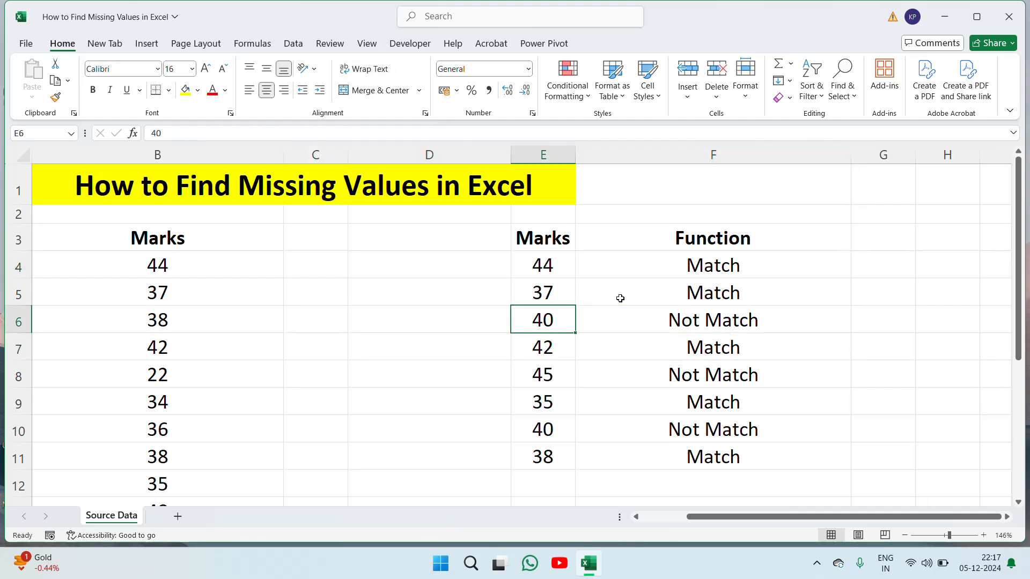
pyautogui.hotkey('shift', 'Right')
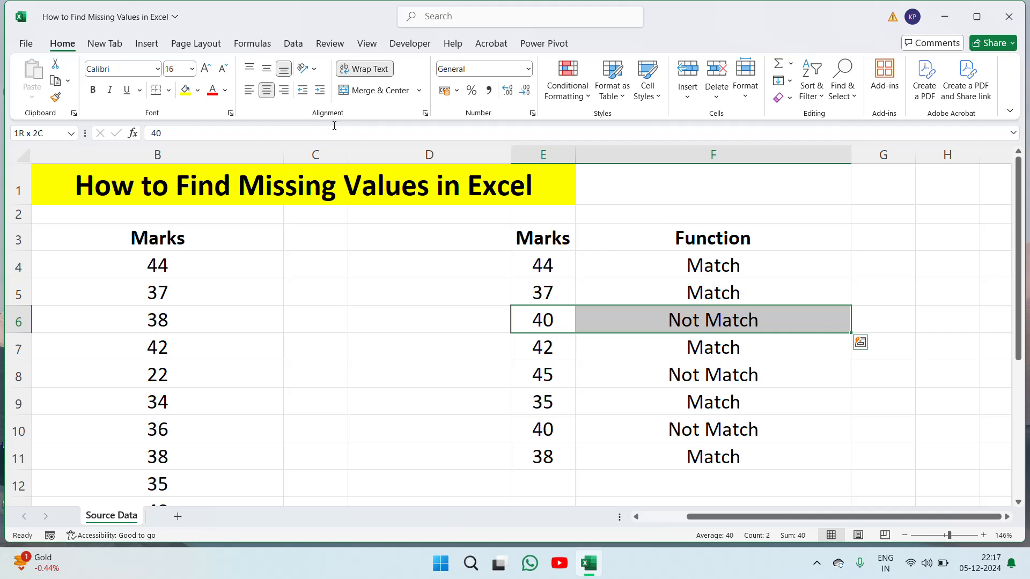
pyautogui.click(185, 89)
# Fill the unmatched mark in E8 and its result in F8 with yellow
pyautogui.click(542, 379)
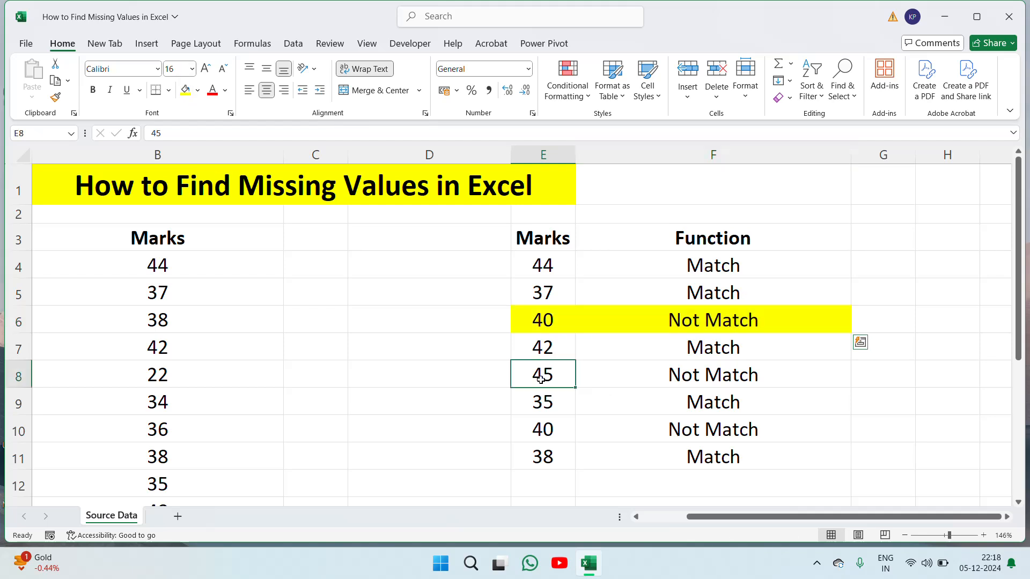
pyautogui.hotkey('shift', 'Right')
pyautogui.hotkey('shift', 'Right')
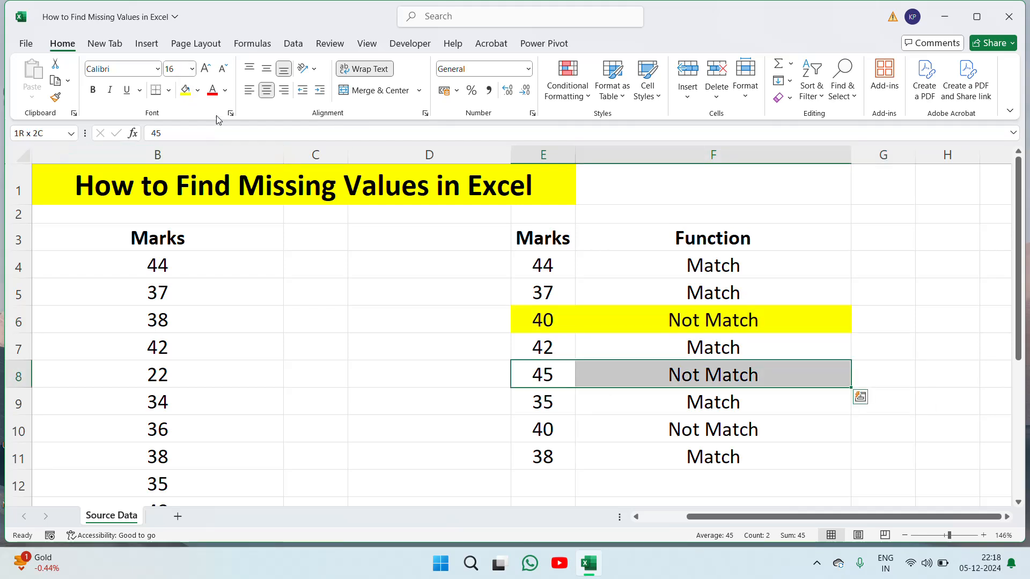
pyautogui.click(185, 90)
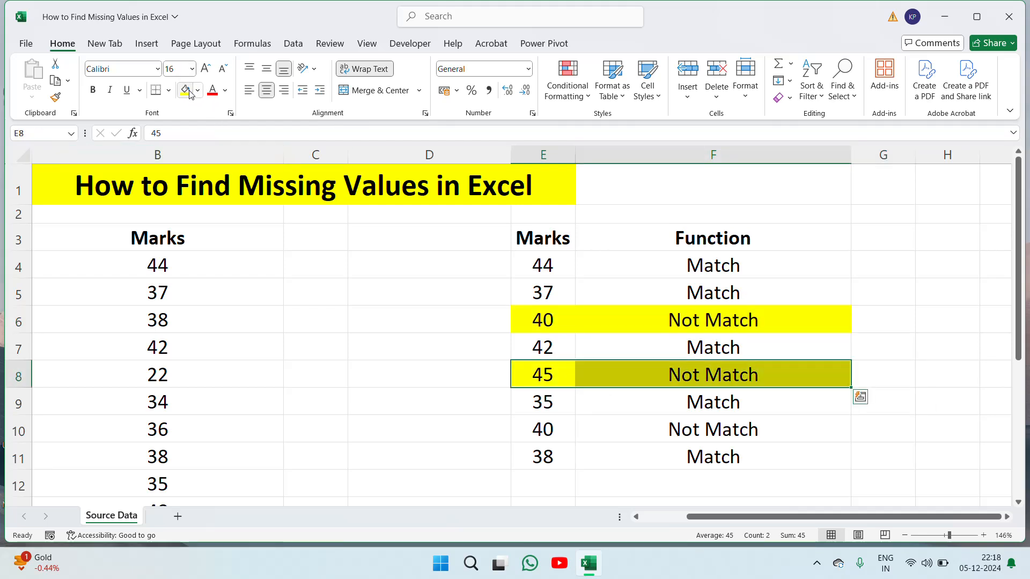
# Apply the yellow fill to the remaining unmatched mark and its result in E10:F10
pyautogui.click(547, 403)
pyautogui.hotkey('shift', 'Right')
pyautogui.press('Down')
pyautogui.press('Down')
pyautogui.press('Up')
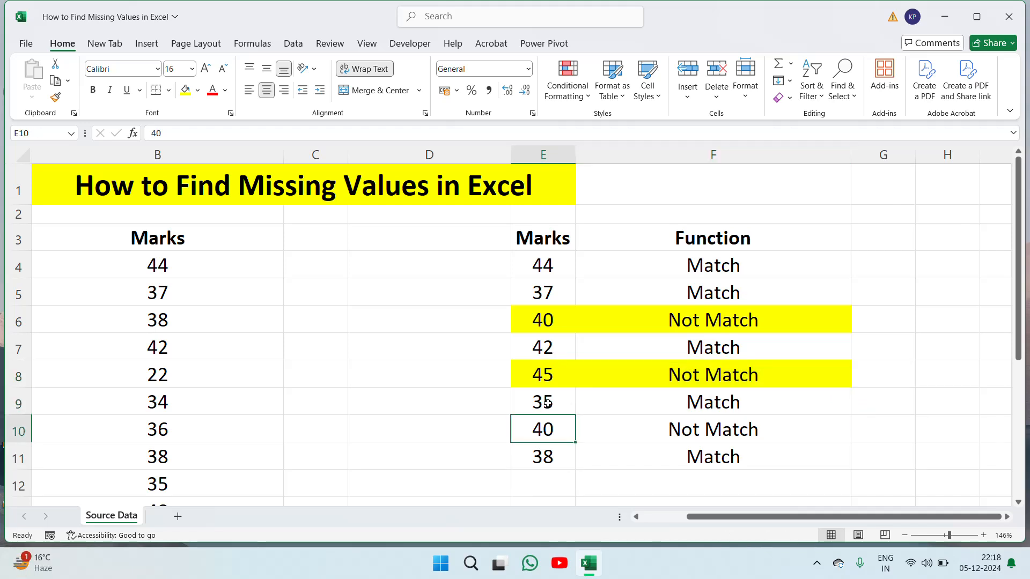
pyautogui.hotkey('shift', 'Right')
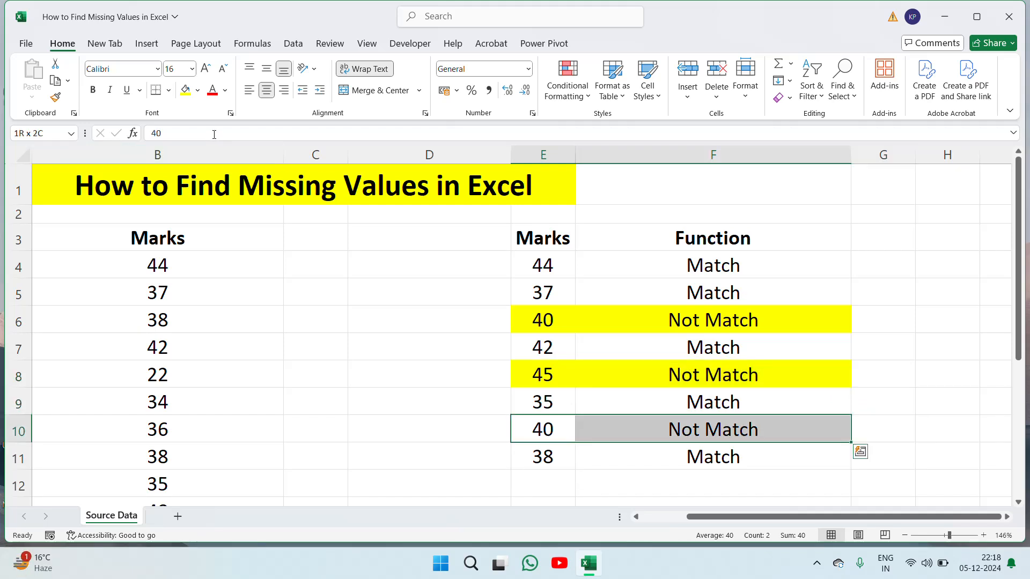
pyautogui.click(185, 90)
# Review the marks in columns B and E against the Function results, covering rows 4 to 7
pyautogui.click(737, 277)
pyautogui.press('Up')
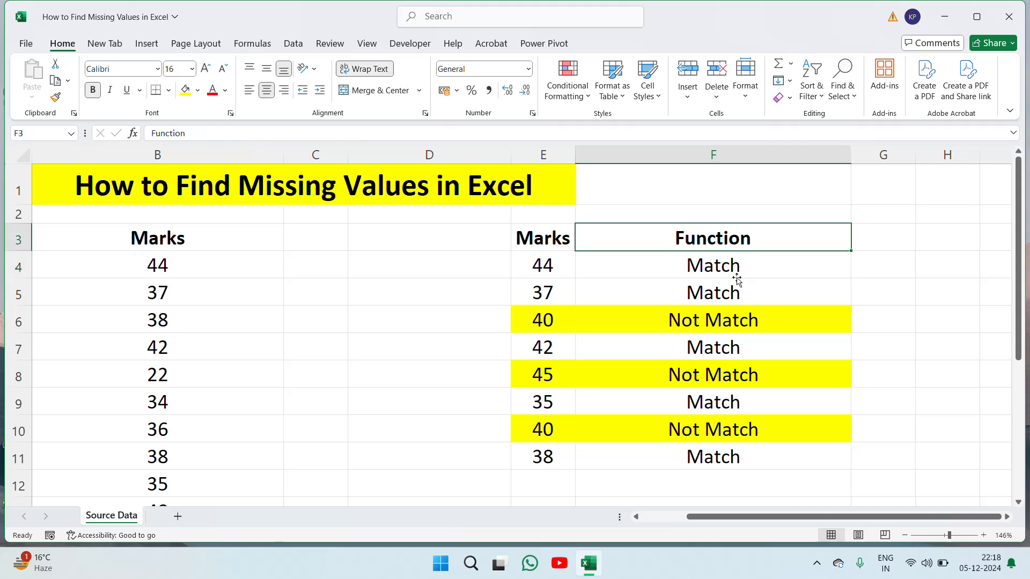
pyautogui.press('Down')
pyautogui.press('Left')
pyautogui.press('Left')
pyautogui.press('Left')
pyautogui.press('Left')
pyautogui.press('Left')
pyautogui.press('Right')
pyautogui.press('Right')
pyautogui.press('Right')
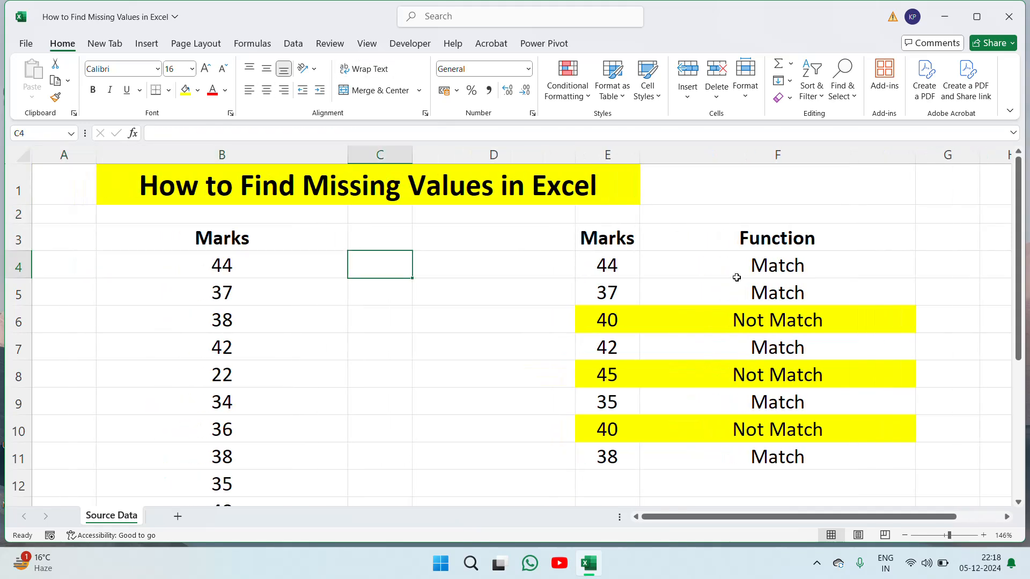
pyautogui.press('Down')
pyautogui.press('Left')
pyautogui.press('Right')
pyautogui.press('Right')
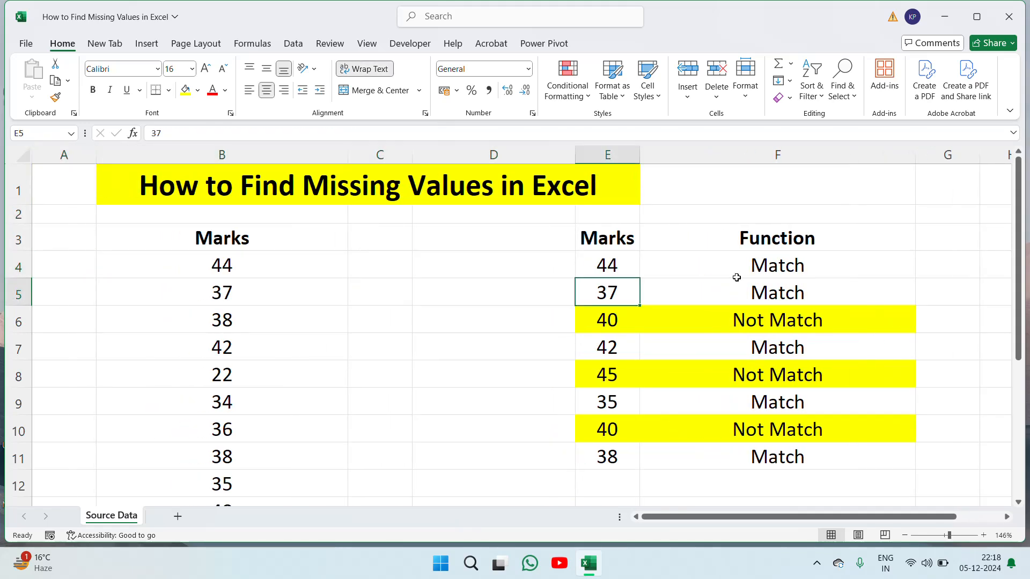
pyautogui.press('Down')
pyautogui.press('Down')
pyautogui.press('Up')
pyautogui.press('Up')
pyautogui.press('Up')
pyautogui.press('Right')
pyautogui.press('Right')
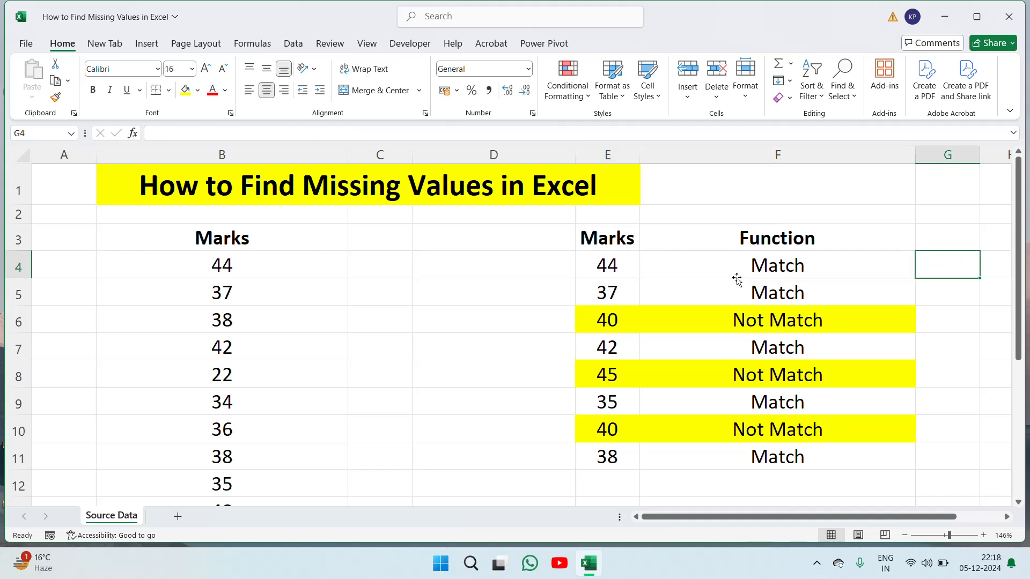
# Change the value-if-true text in the F4 formula to "Found"
pyautogui.press('Right')
pyautogui.press('Right')
pyautogui.press('Right')
pyautogui.press('Left')
pyautogui.press('Left')
pyautogui.press('Left')
pyautogui.press('Left')
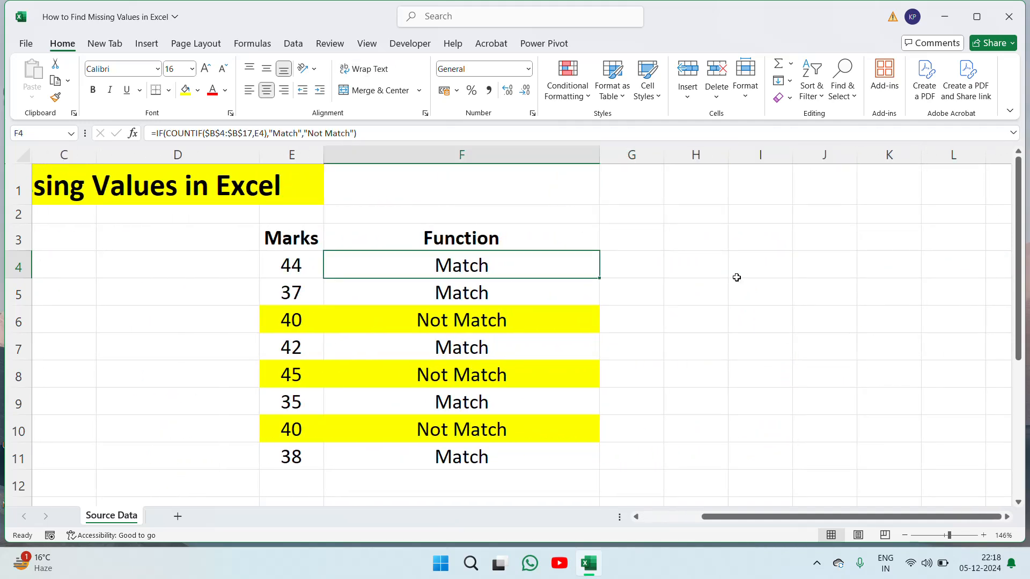
pyautogui.press('F2')
pyautogui.press('Left')
pyautogui.press('Left')
pyautogui.press('Left')
pyautogui.press('Left')
pyautogui.press('Left')
pyautogui.press('Left')
pyautogui.press('Left')
pyautogui.press('Left')
pyautogui.press('Left')
pyautogui.press('Left')
pyautogui.press('Left')
pyautogui.press('Left')
pyautogui.press('Left')
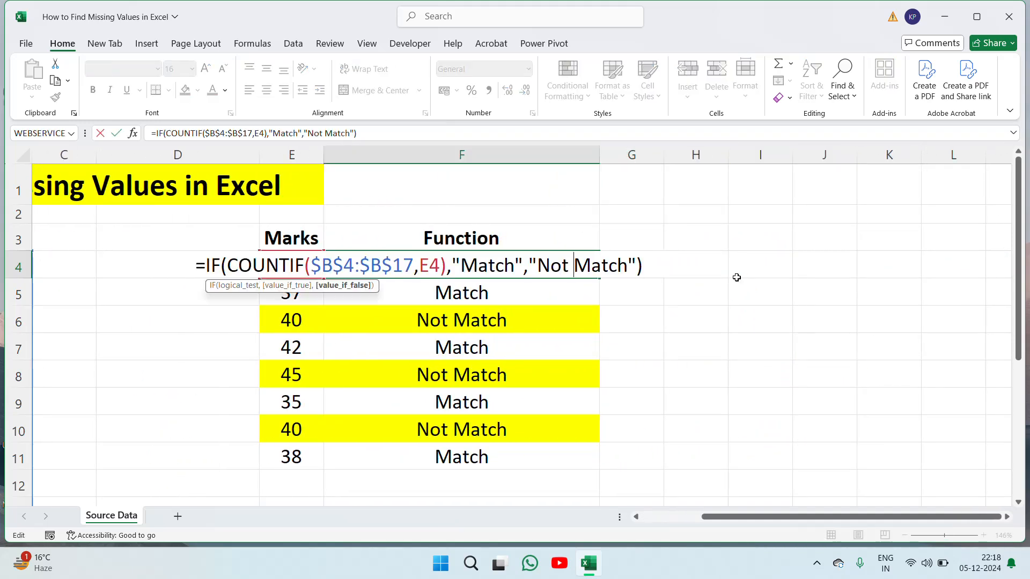
pyautogui.hotkey('ctrl', 'shift', 'Left')
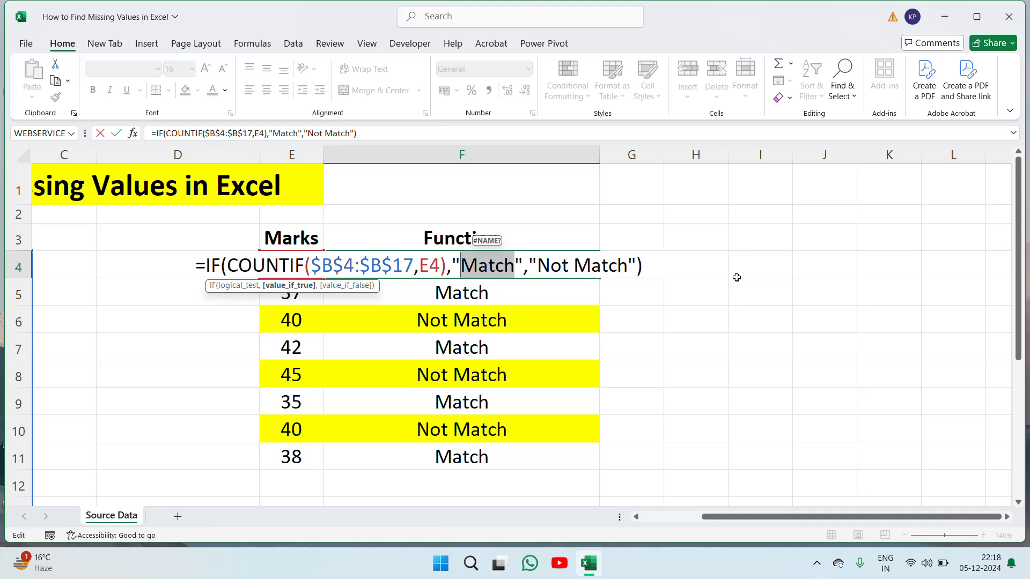
pyautogui.write('Found')
# Change the value-if-false text in the F4 formula to "Not Found" and commit the formula
pyautogui.press('Right')
pyautogui.press('Right')
pyautogui.press('Right')
pyautogui.press('Right')
pyautogui.press('Right')
pyautogui.press('Right')
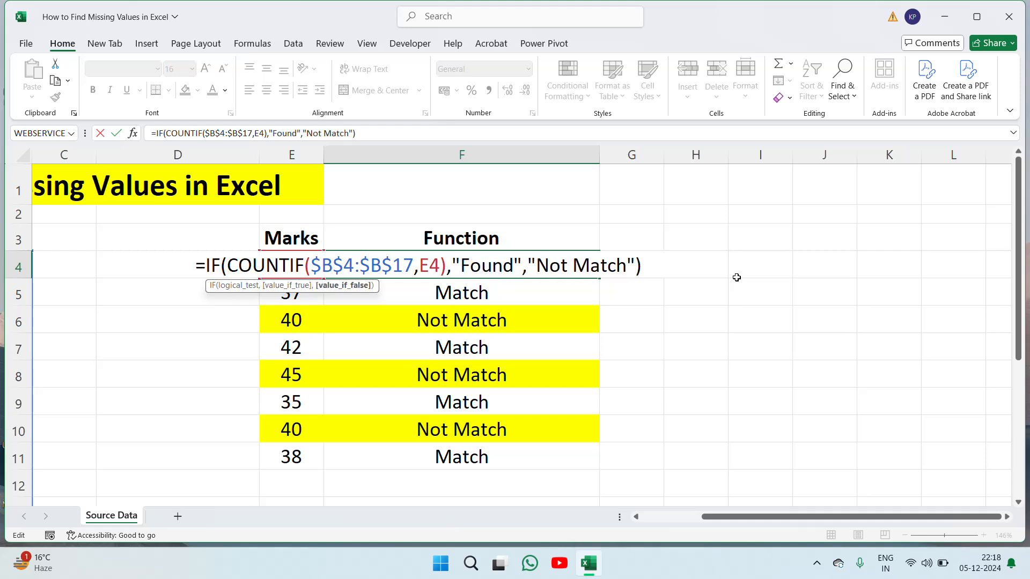
pyautogui.hotkey('ctrl', 'shift', 'Right')
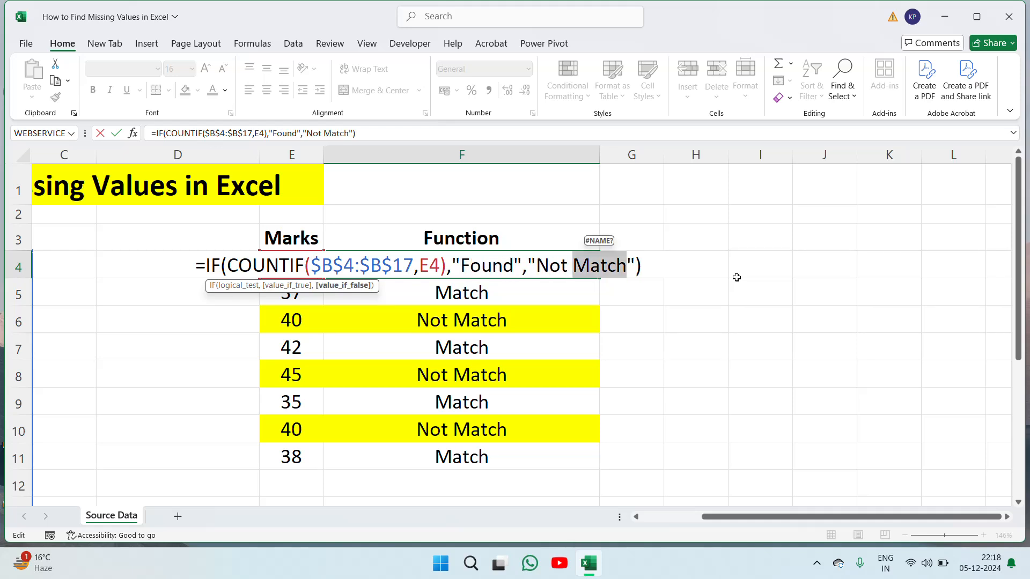
pyautogui.write('Found')
pyautogui.press('Return')
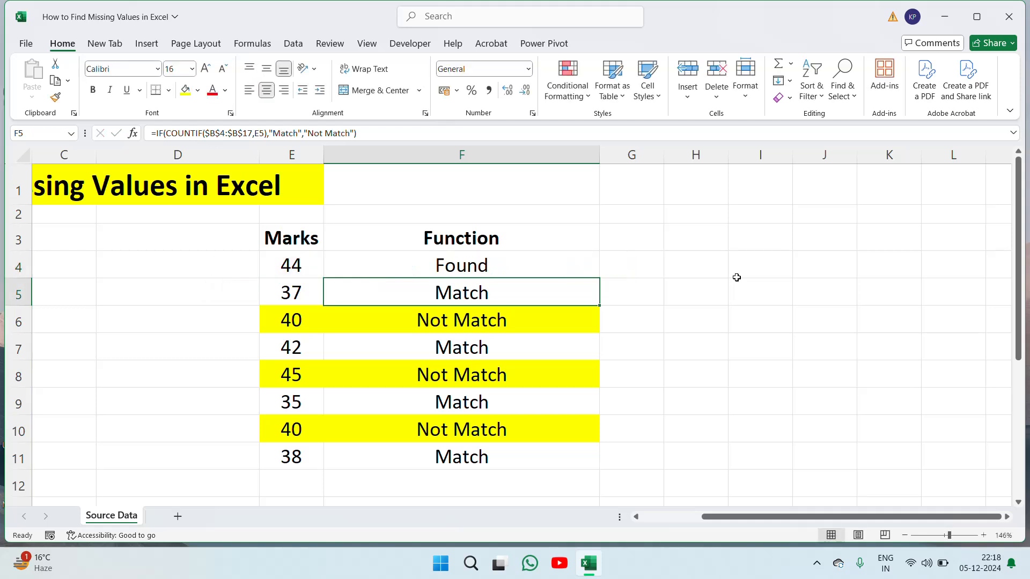
# Copy the F4 formula with the "Found" and "Not Found" texts over the Function cells down to F11
pyautogui.press('Up')
pyautogui.hotkey('ctrl', 'c')
pyautogui.hotkey('ctrl', 'shift', 'Down')
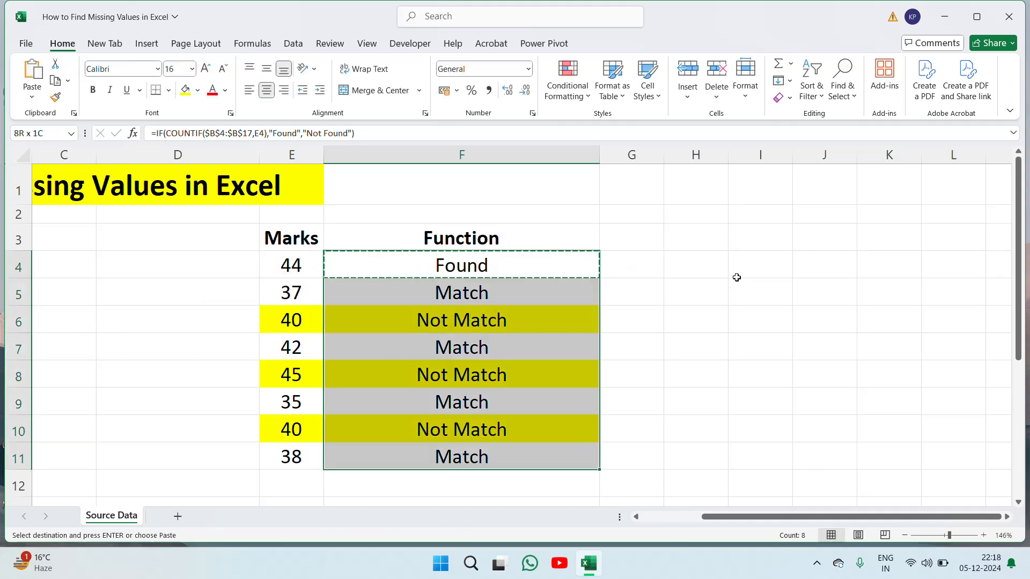
pyautogui.hotkey('ctrl', 'v')
pyautogui.press('Escape')
pyautogui.press('Down')
pyautogui.press('Down')
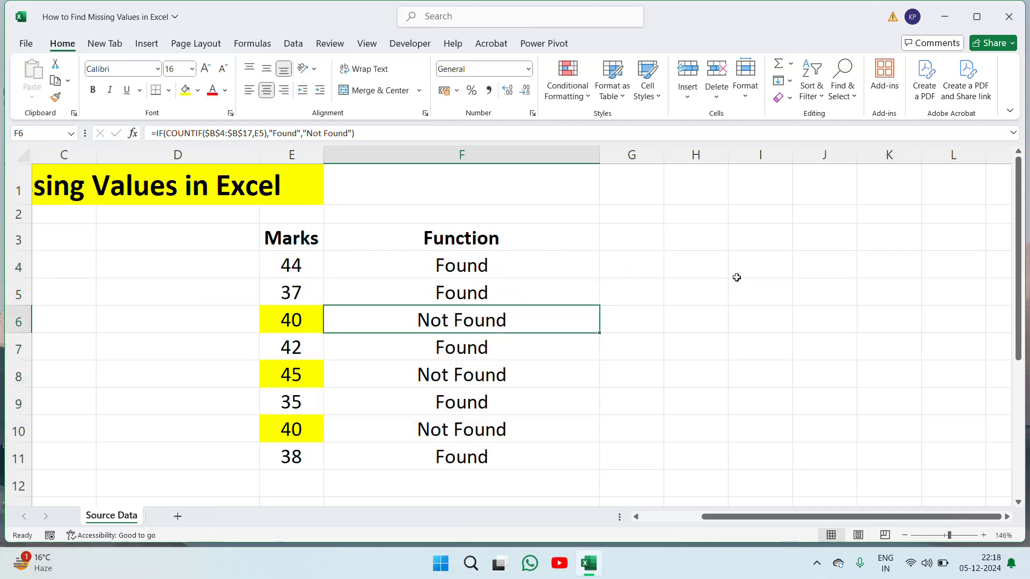
# Change the value-if-true text in the F4 formula to "Find Value"
pyautogui.press('Up')
pyautogui.press('Up')
pyautogui.press('F2')
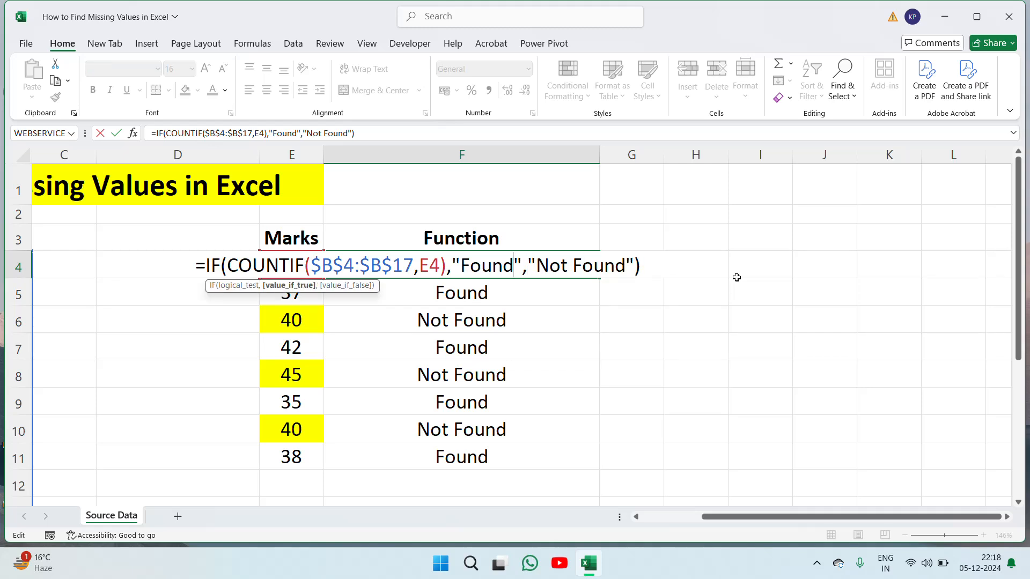
pyautogui.hotkey('ctrl', 'shift', 'Left')
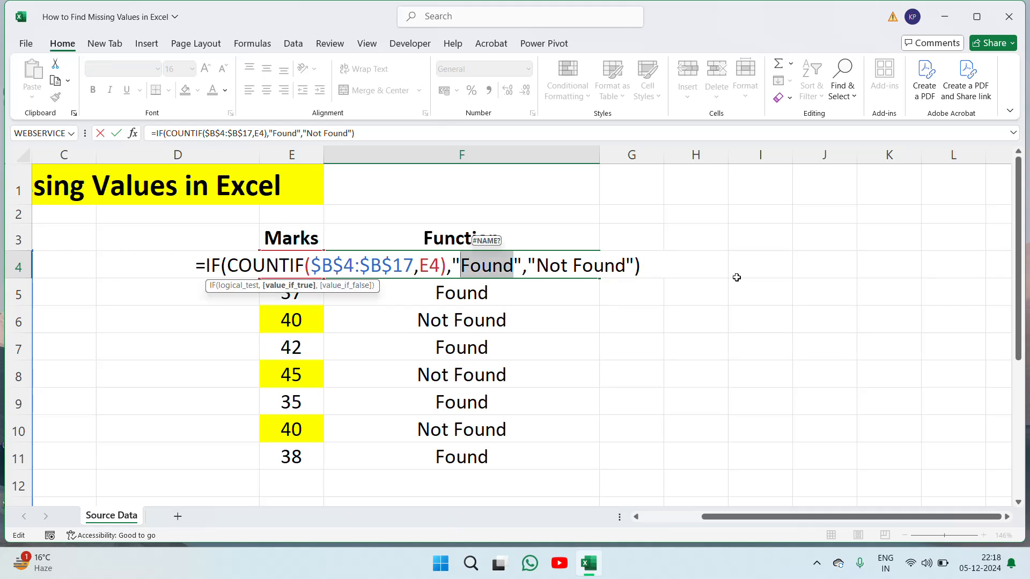
pyautogui.write('Find')
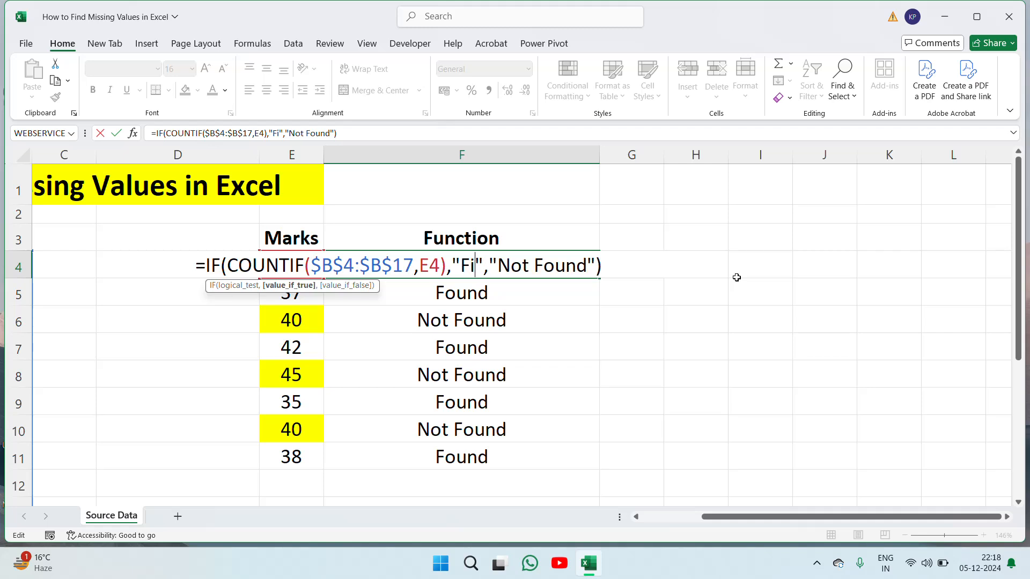
pyautogui.press('BackSpace')
pyautogui.press('BackSpace')
pyautogui.press('BackSpace')
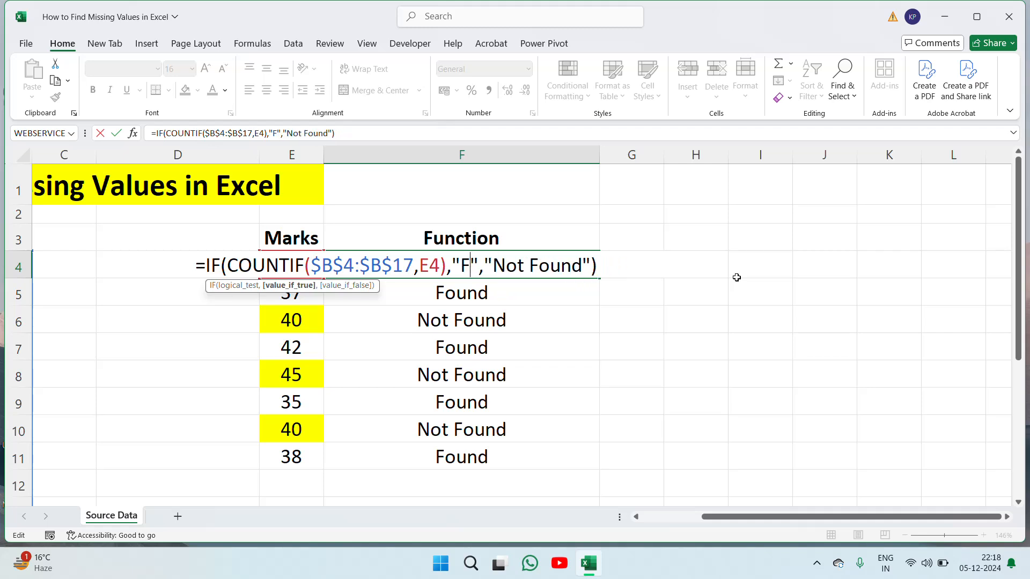
pyautogui.write('Ou')
pyautogui.press('BackSpace')
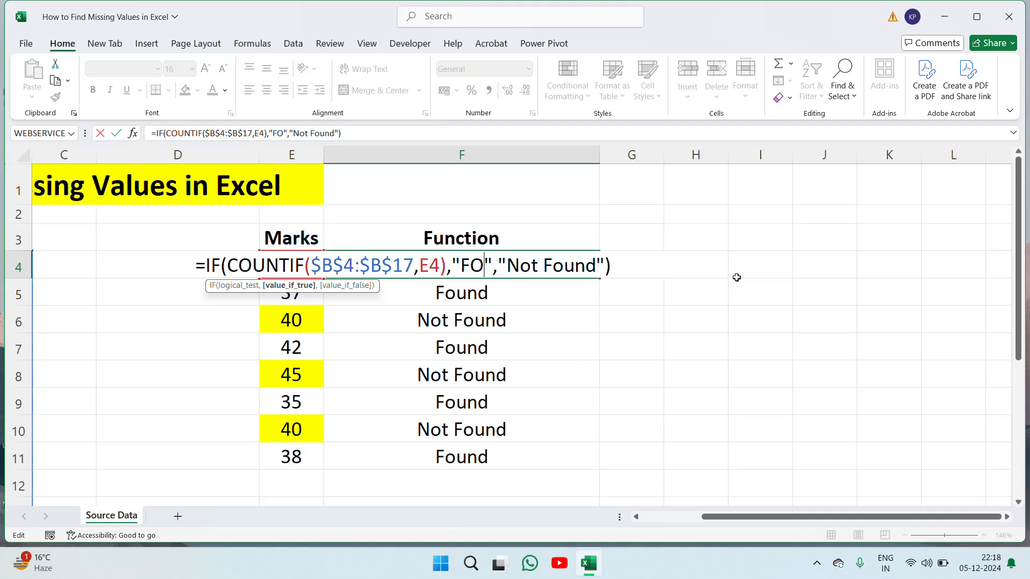
pyautogui.press('BackSpace')
pyautogui.write('ind ')
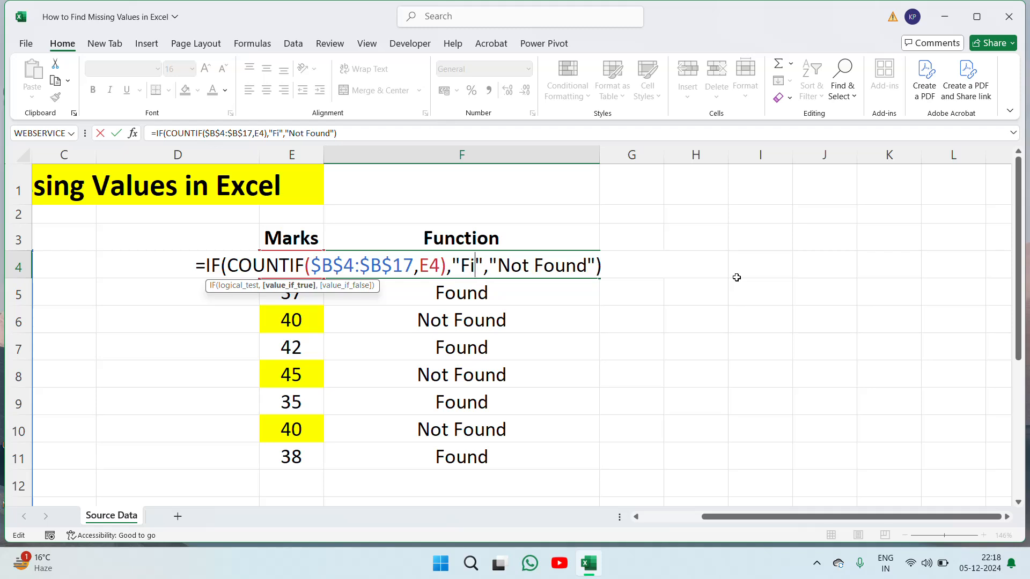
pyautogui.write('Value')
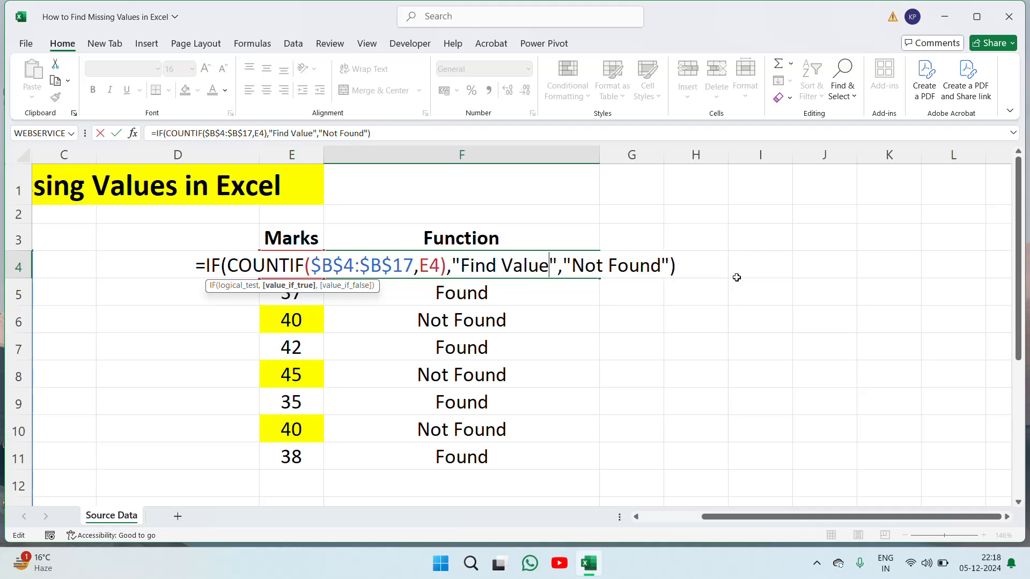
# Change the value-if-false text in the F4 formula to "Missing Value" and commit the formula
pyautogui.press('Right')
pyautogui.press('Right')
pyautogui.press('Right')
pyautogui.press('Right')
pyautogui.press('Right')
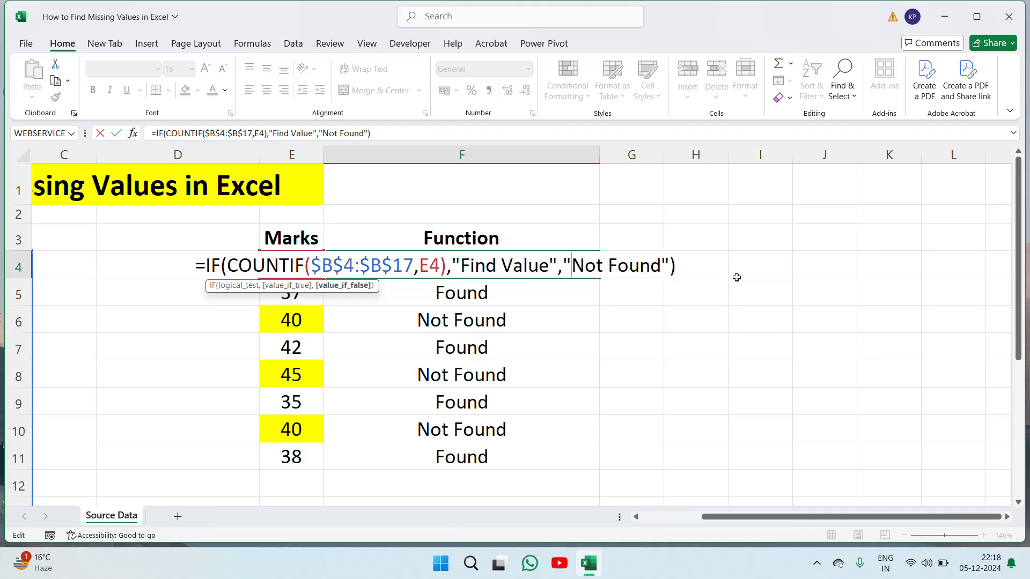
pyautogui.hotkey('ctrl', 'shift', 'Right')
pyautogui.hotkey('ctrl', 'shift', 'Right')
pyautogui.write('Missing C')
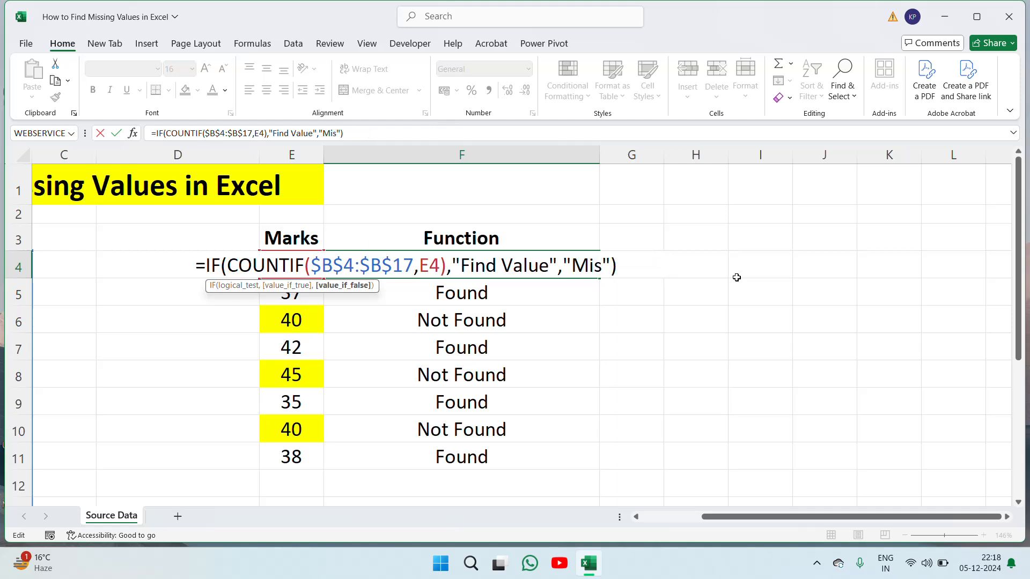
pyautogui.press('BackSpace')
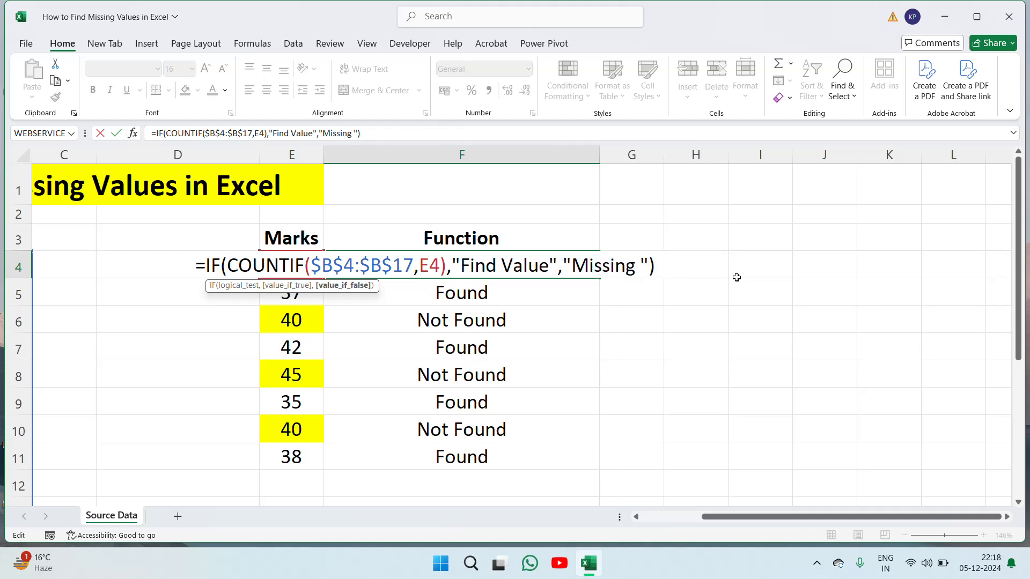
pyautogui.write('Value')
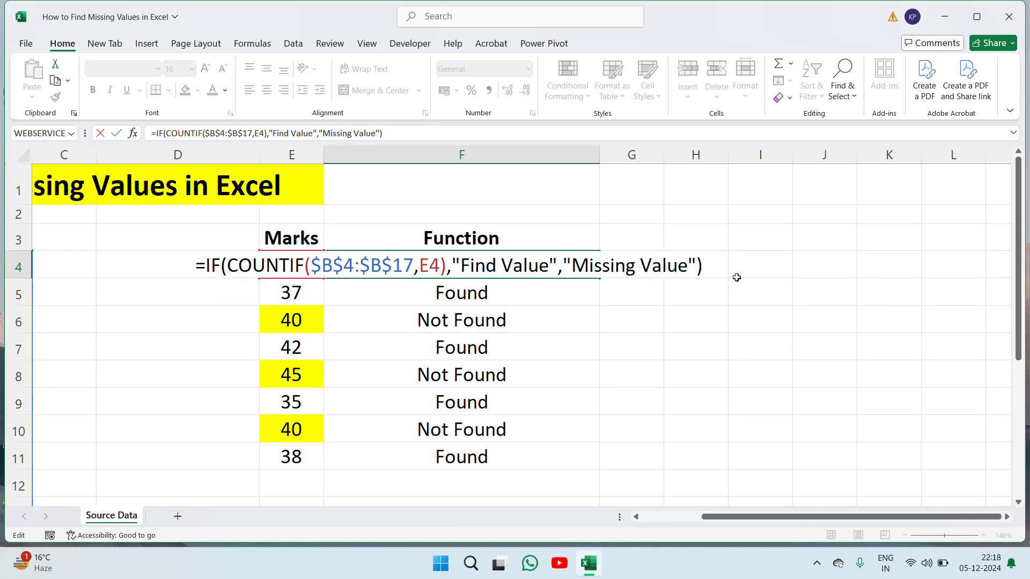
pyautogui.hotkey('ctrl', 'Return')
# Copy the F4 formula with the "Find Value" and "Missing Value" texts over the Function cells down to F11
pyautogui.hotkey('ctrl', 'c')
pyautogui.hotkey('ctrl', 'shift', 'Down')
pyautogui.hotkey('ctrl', 'v')
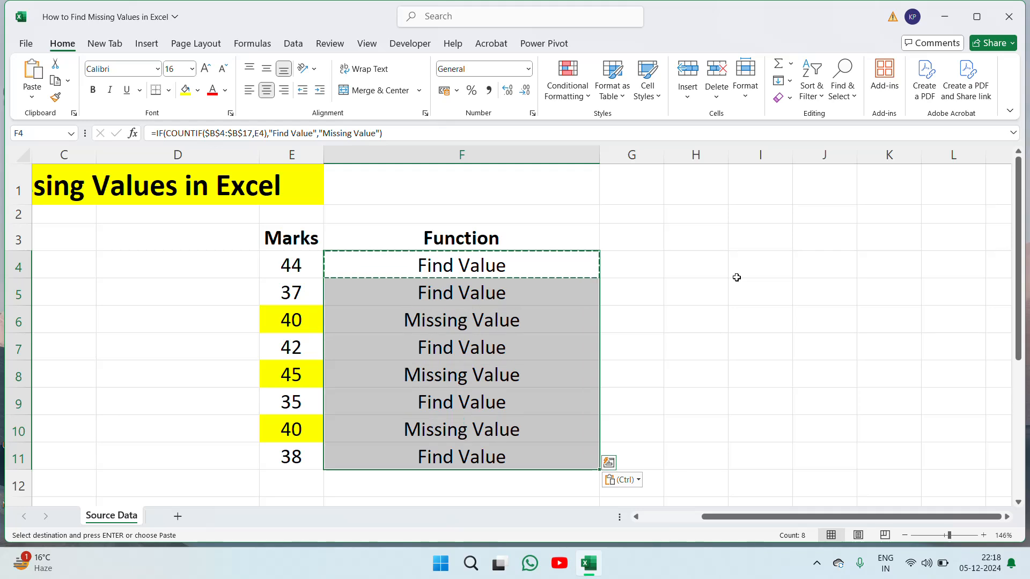
pyautogui.press('Escape')
# Highlight the whole of row 6, the first row marked "Missing Value", with a yellow fill
pyautogui.press('Home')
pyautogui.press('Right')
pyautogui.press('Right')
pyautogui.press('Right')
pyautogui.press('Right')
pyautogui.press('Right')
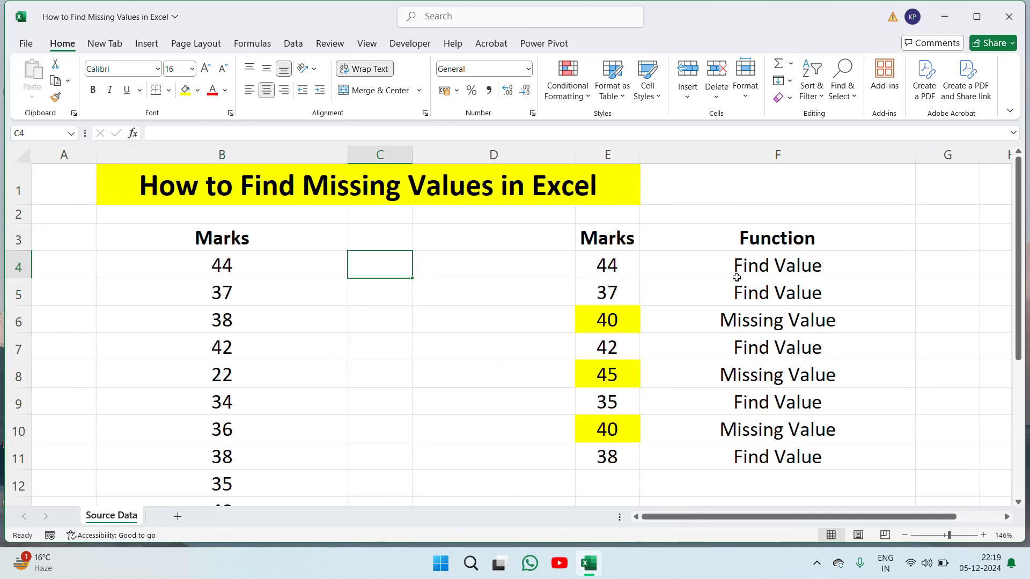
pyautogui.press('Down')
pyautogui.press('Down')
pyautogui.press('Left')
pyautogui.press('Left')
pyautogui.press('Left')
pyautogui.press('Left')
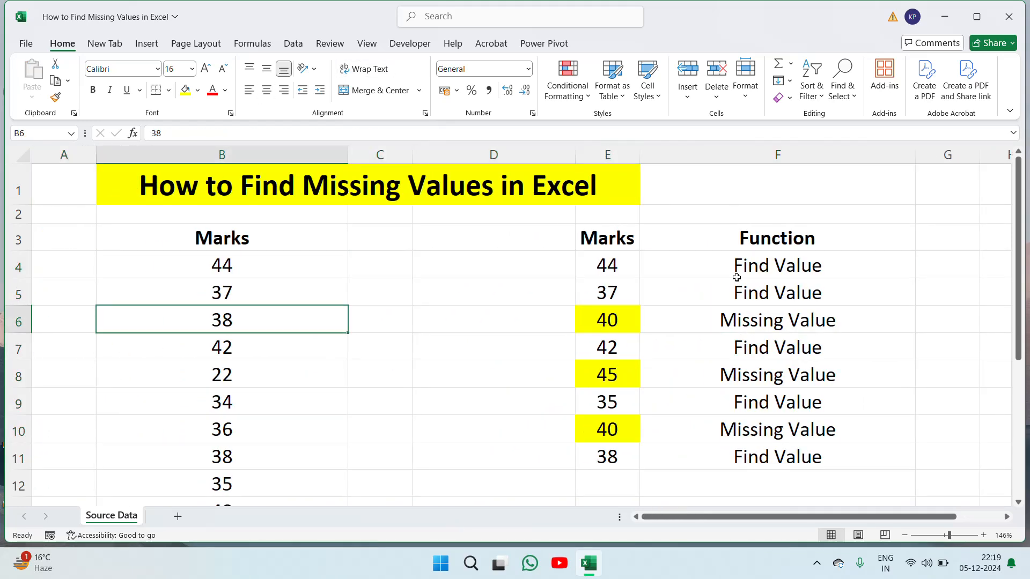
pyautogui.press('Right')
pyautogui.press('Left')
pyautogui.press('Left')
pyautogui.hotkey('shift', 'space')
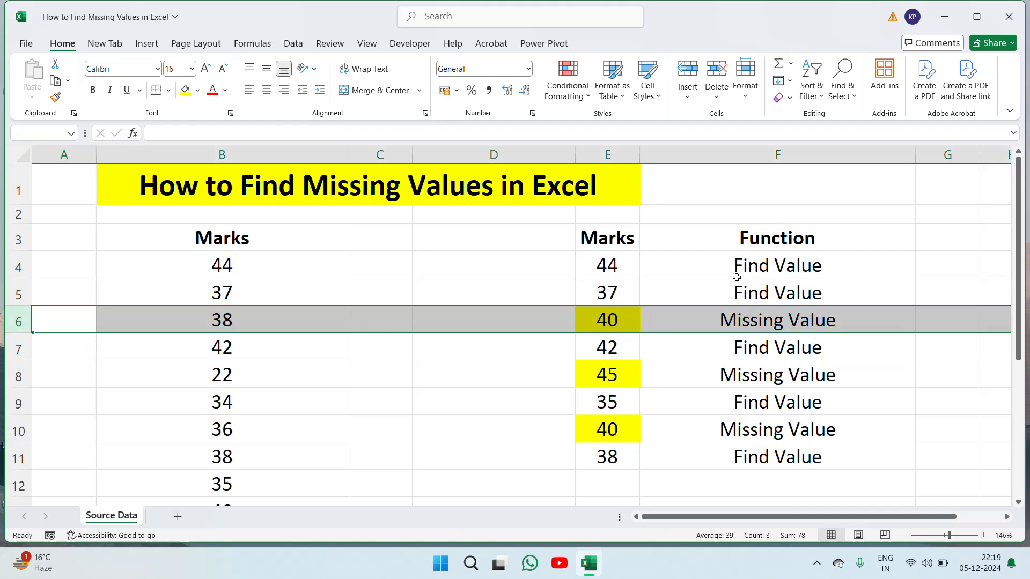
pyautogui.click(185, 90)
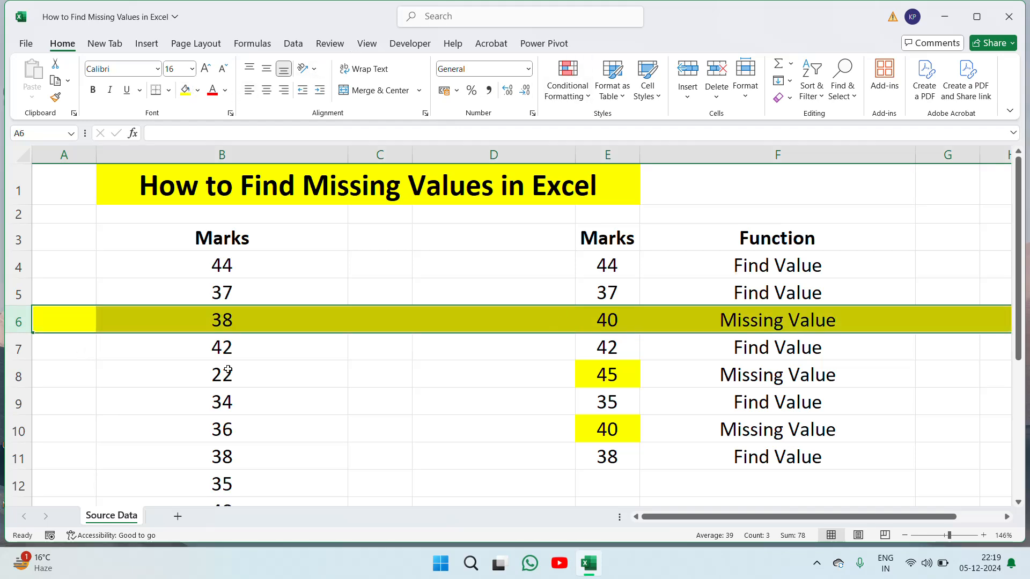
# Highlight the whole of rows 8 and 10, the remaining "Missing Value" rows, with a yellow fill
pyautogui.click(20, 374)
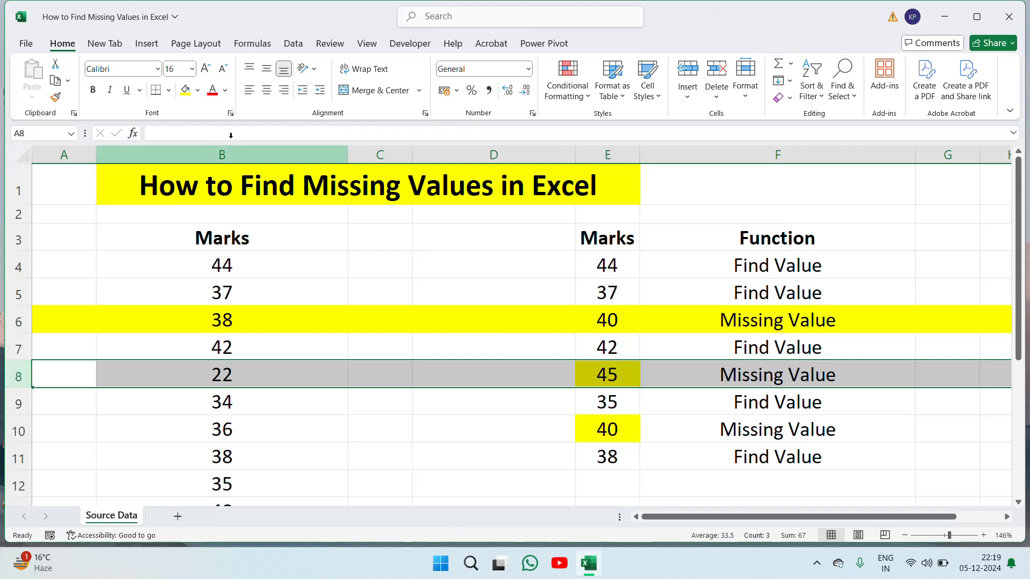
pyautogui.click(197, 90)
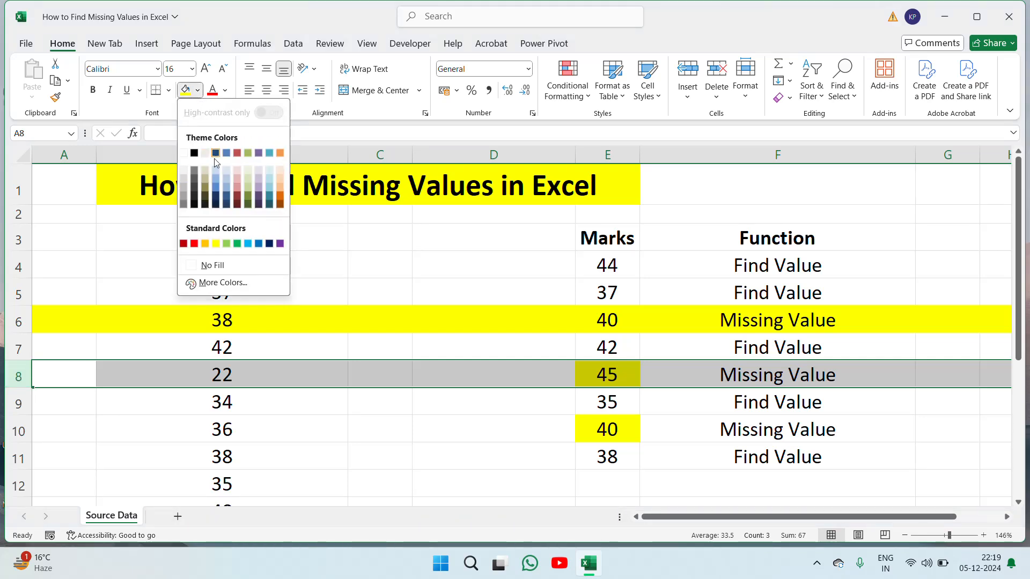
pyautogui.click(215, 244)
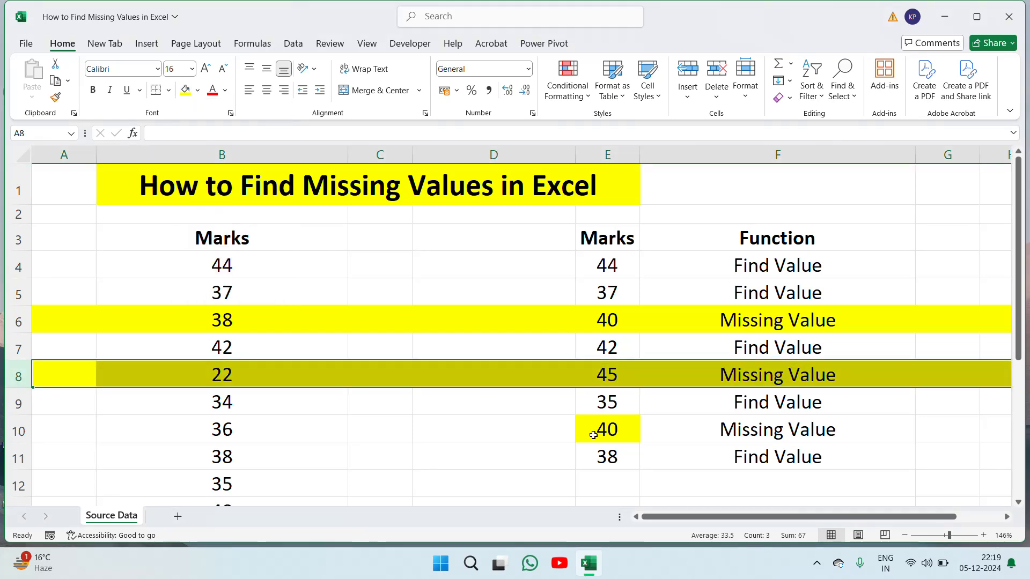
pyautogui.click(18, 429)
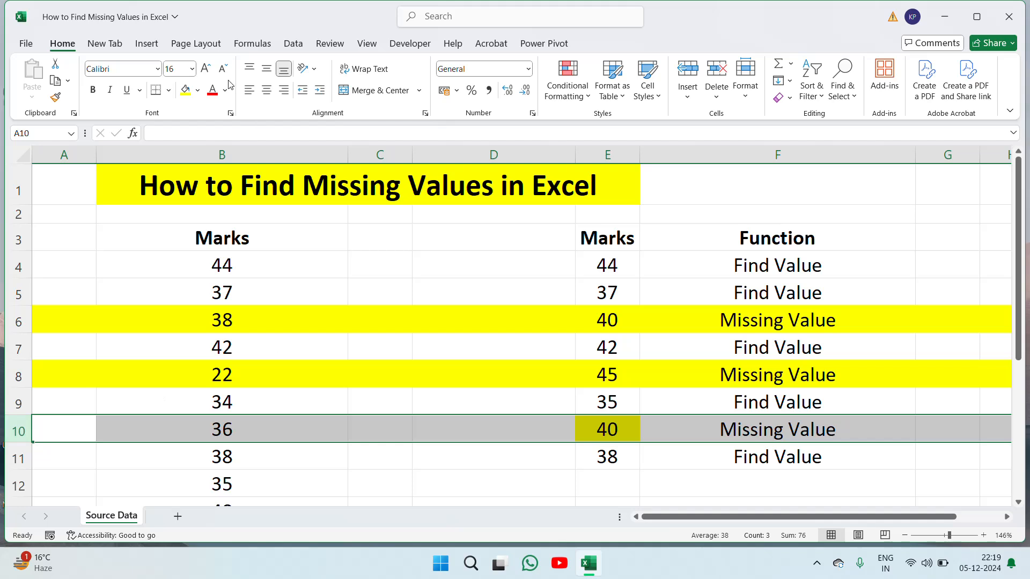
pyautogui.click(185, 90)
pyautogui.click(808, 300)
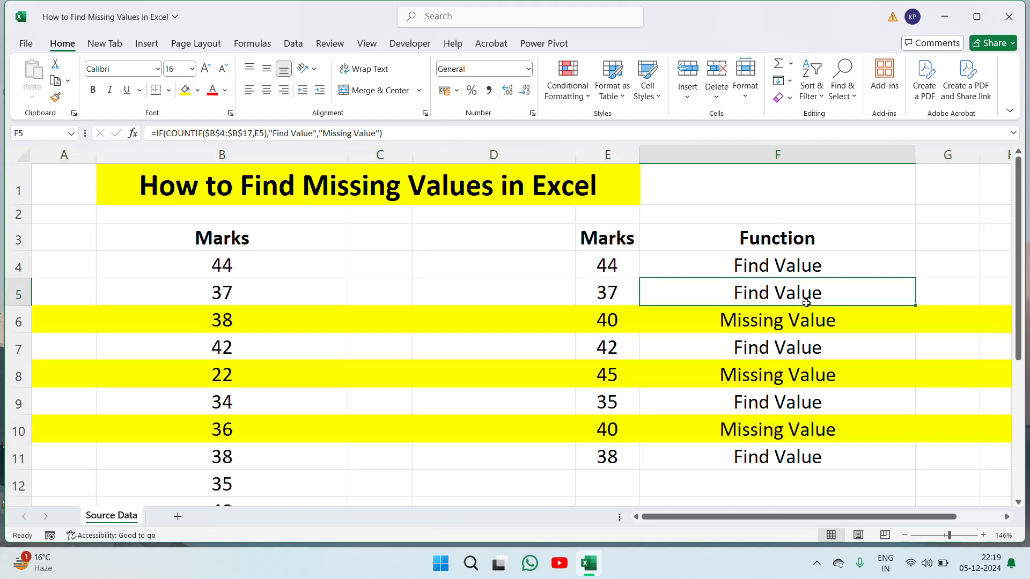
pyautogui.click(204, 271)
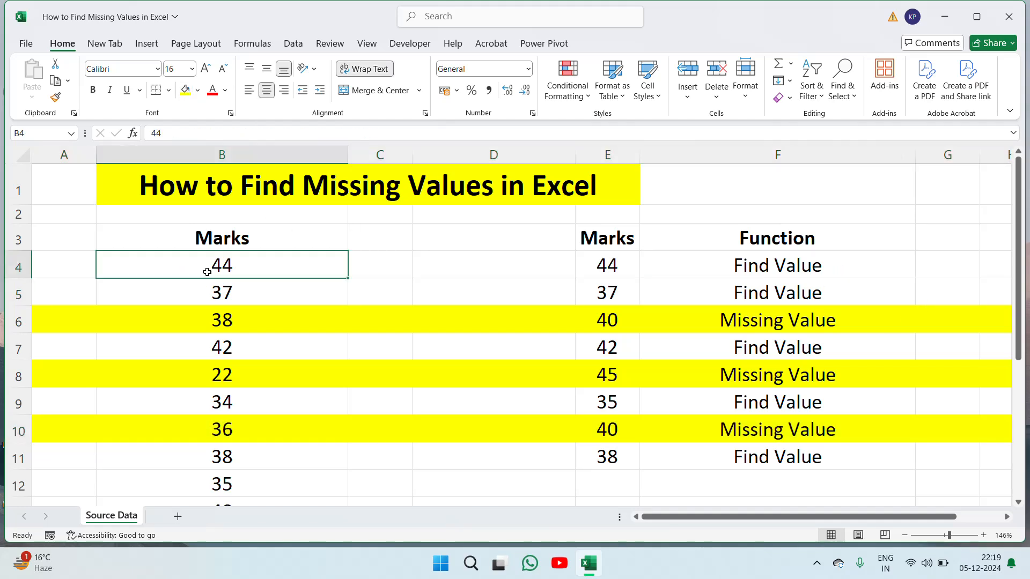
pyautogui.click(795, 324)
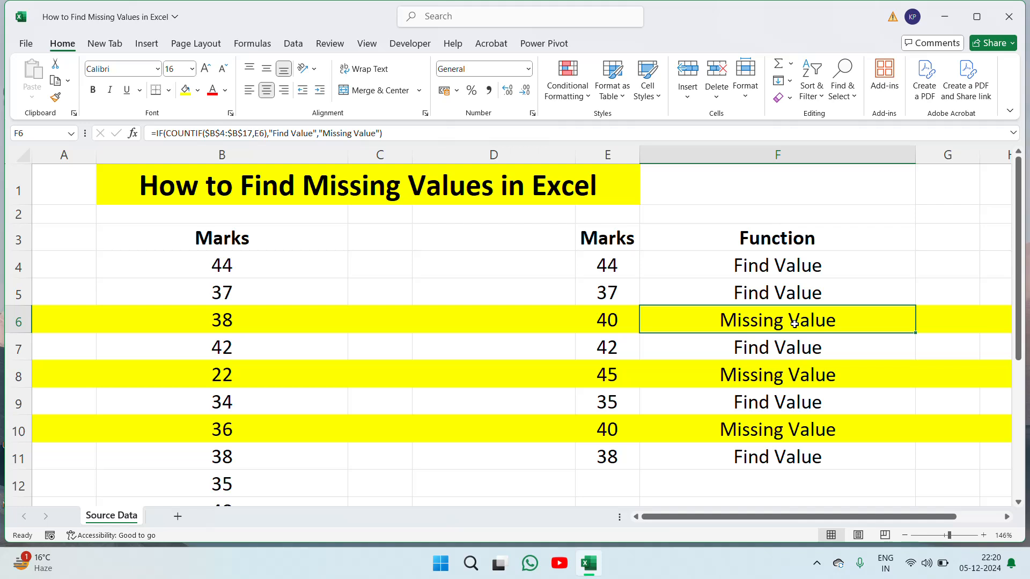
pyautogui.click(817, 564)
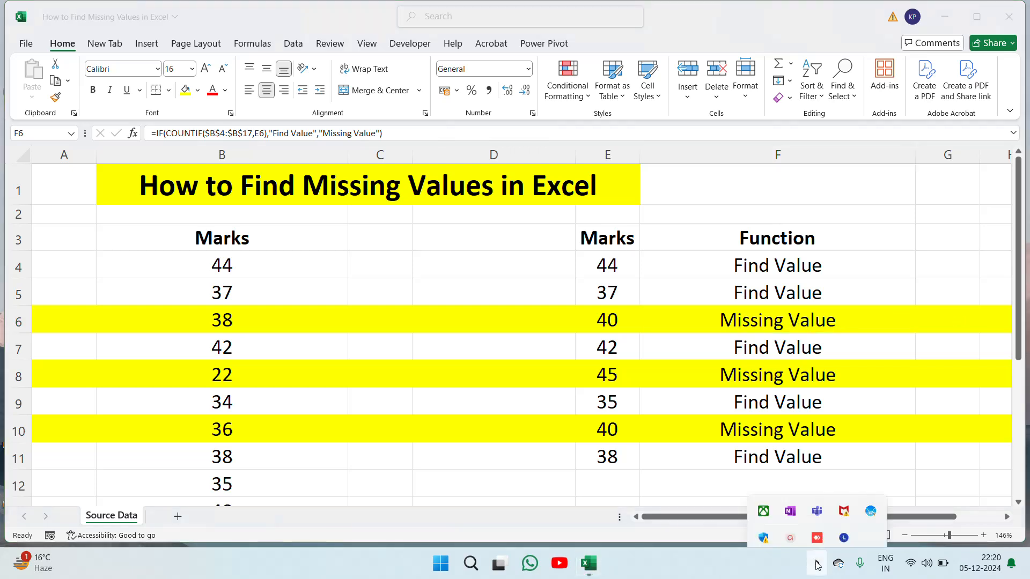
pyautogui.click(792, 529)
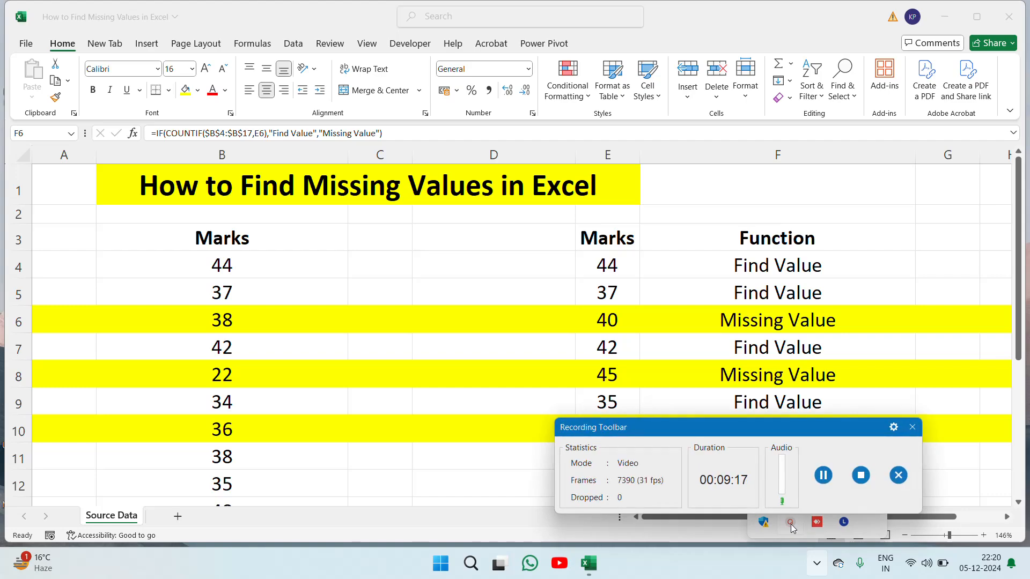
pyautogui.click(862, 476)
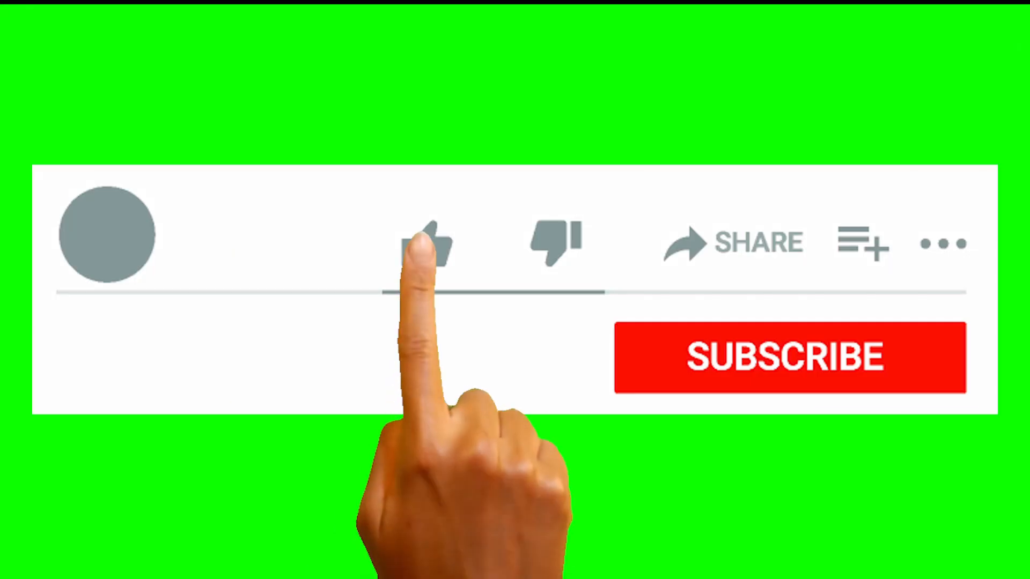